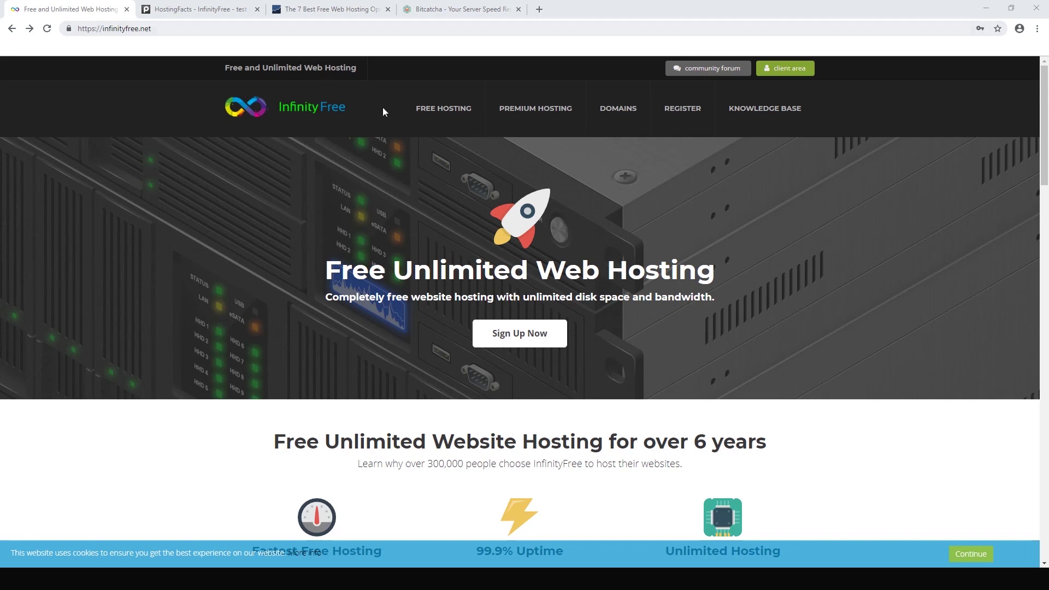
Start a free sign-up and enter the account e-mail and password, confirming the password.
{"action": "left_click", "coordinate": [518, 339]}
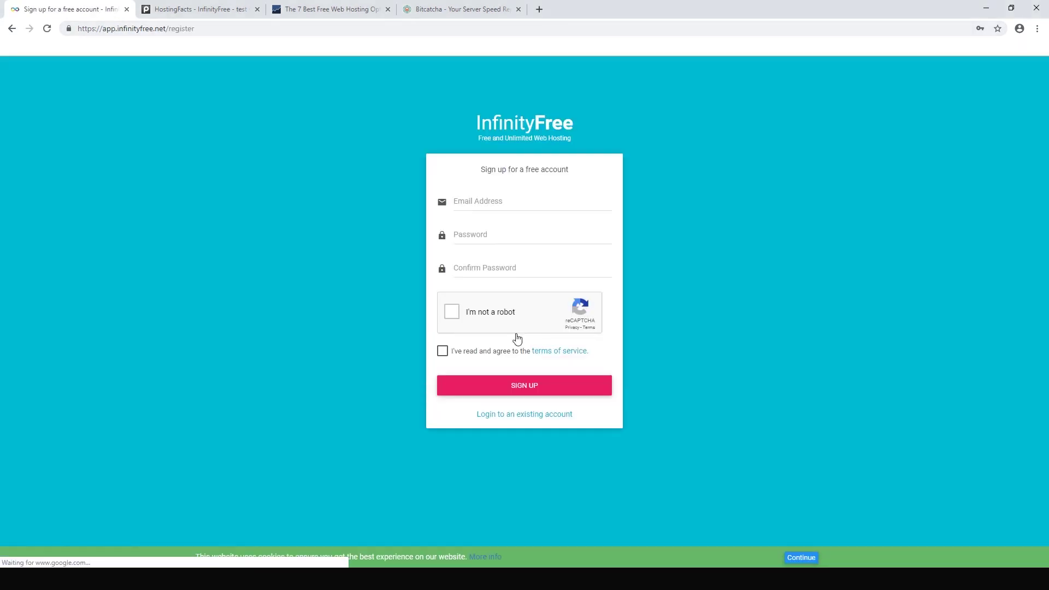
{"action": "left_click", "coordinate": [483, 205]}
{"action": "left_click", "coordinate": [481, 226]}
{"action": "left_click", "coordinate": [476, 239]}
{"action": "key", "text": "ctrl+v"}
{"action": "left_click", "coordinate": [481, 269]}
{"action": "key", "text": "ctrl+v"}
Solve the palm-tree reCAPTCHA, accept the terms of service and submit the sign-up form.
{"action": "left_click", "coordinate": [453, 314]}
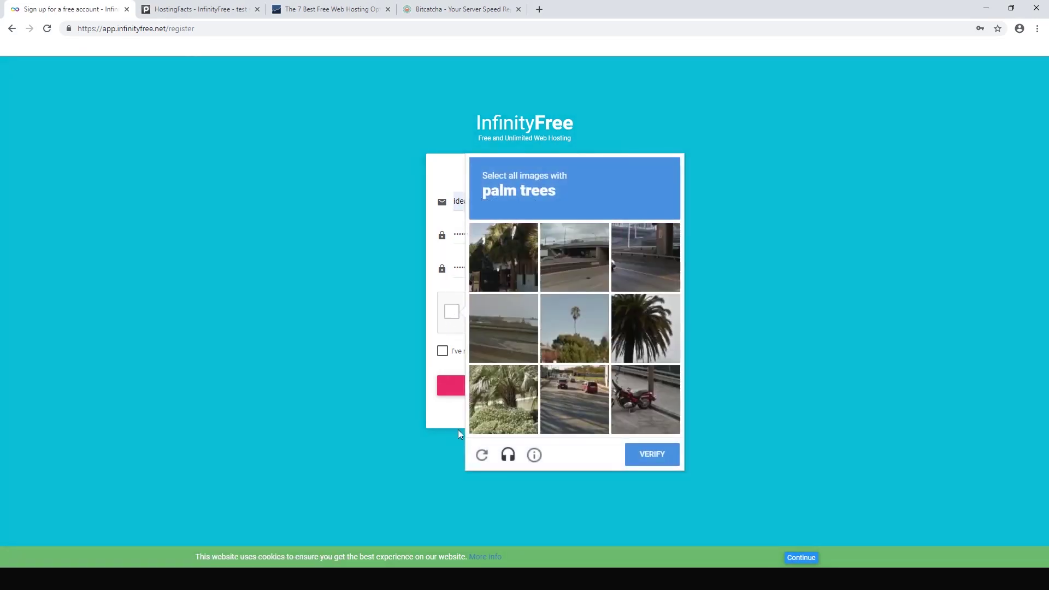
{"action": "left_click", "coordinate": [649, 334]}
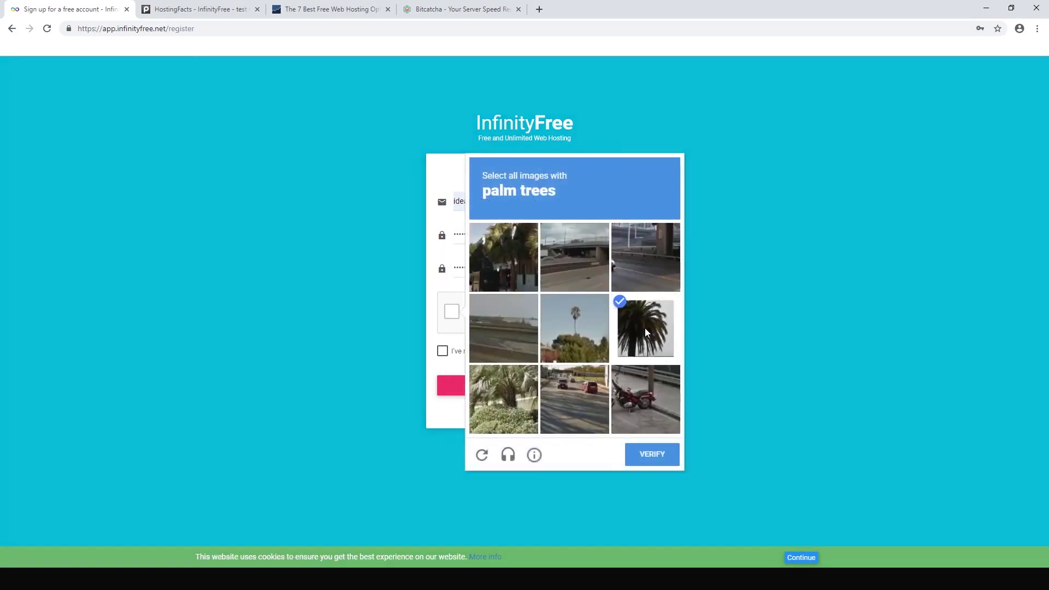
{"action": "left_click", "coordinate": [501, 414]}
{"action": "left_click", "coordinate": [504, 257]}
{"action": "left_click", "coordinate": [589, 350]}
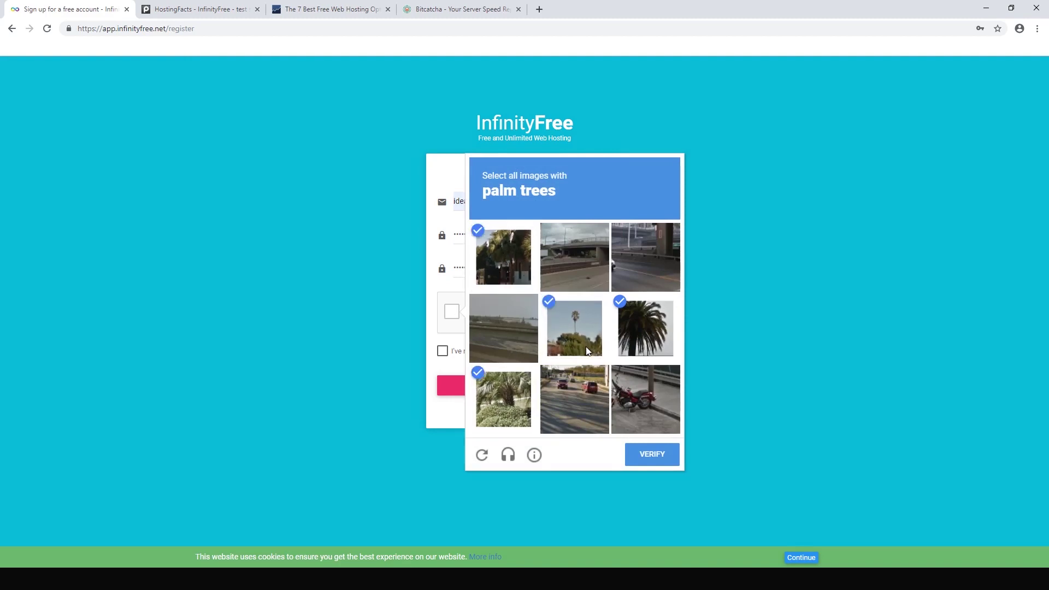
{"action": "left_click", "coordinate": [662, 463]}
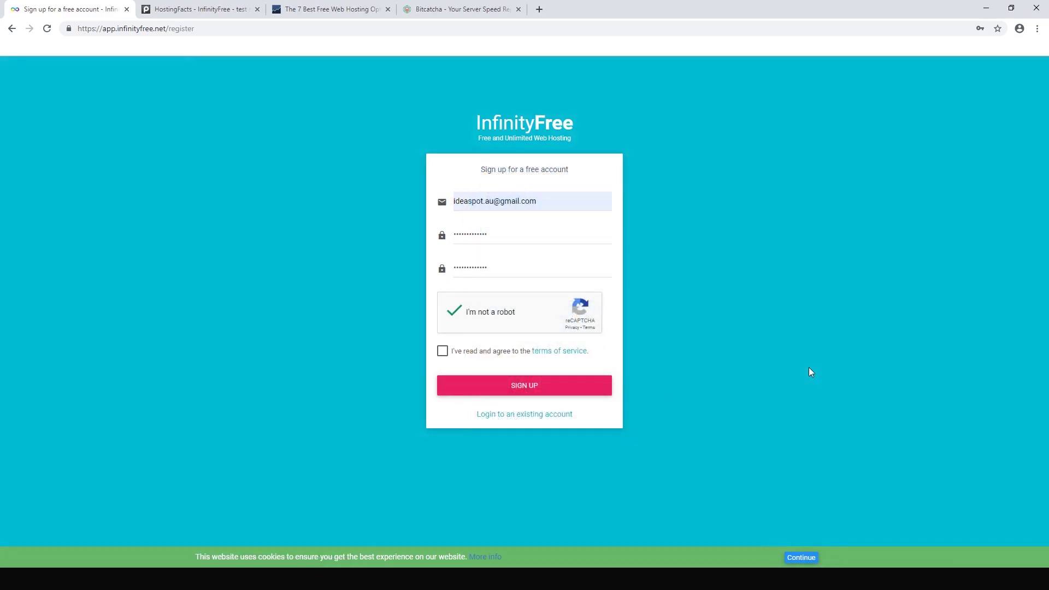
{"action": "left_click", "coordinate": [443, 352]}
{"action": "left_click", "coordinate": [538, 390]}
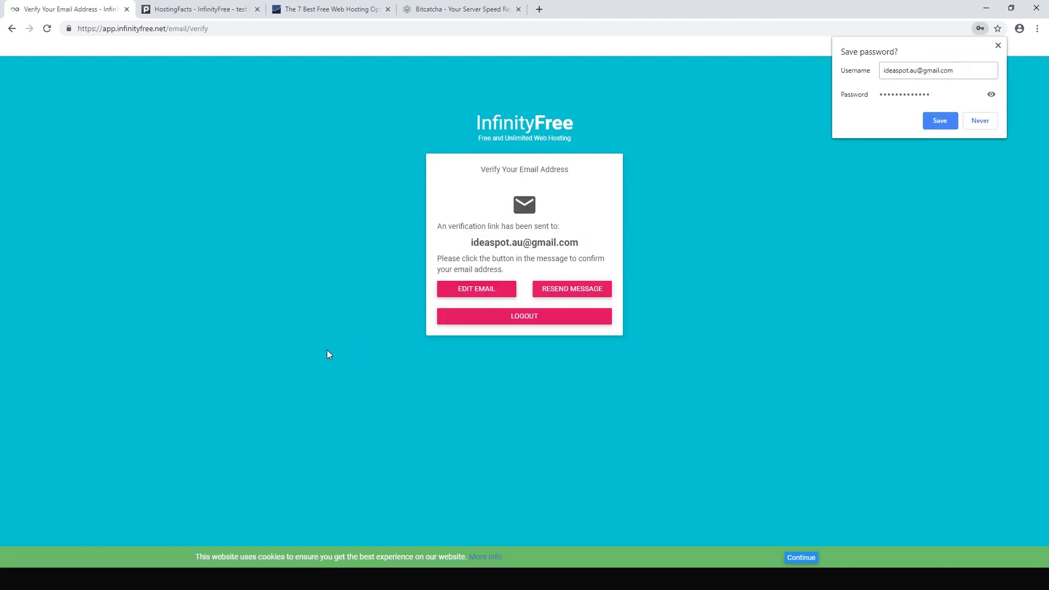
Save the new password in Chrome and start a new hosting account from the Accounts page.
{"action": "left_click", "coordinate": [941, 123]}
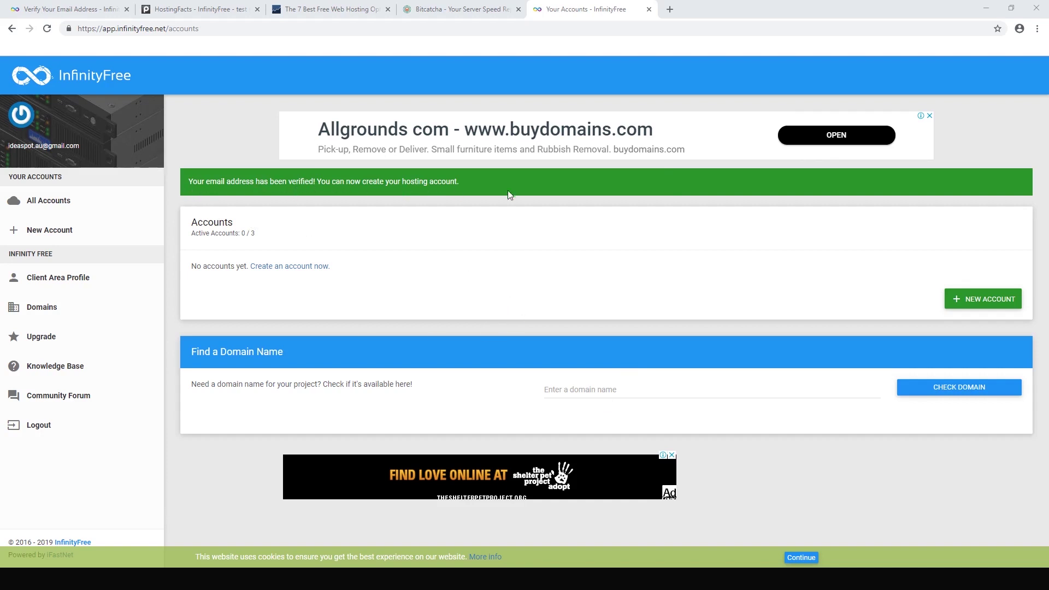
{"action": "left_click", "coordinate": [991, 307]}
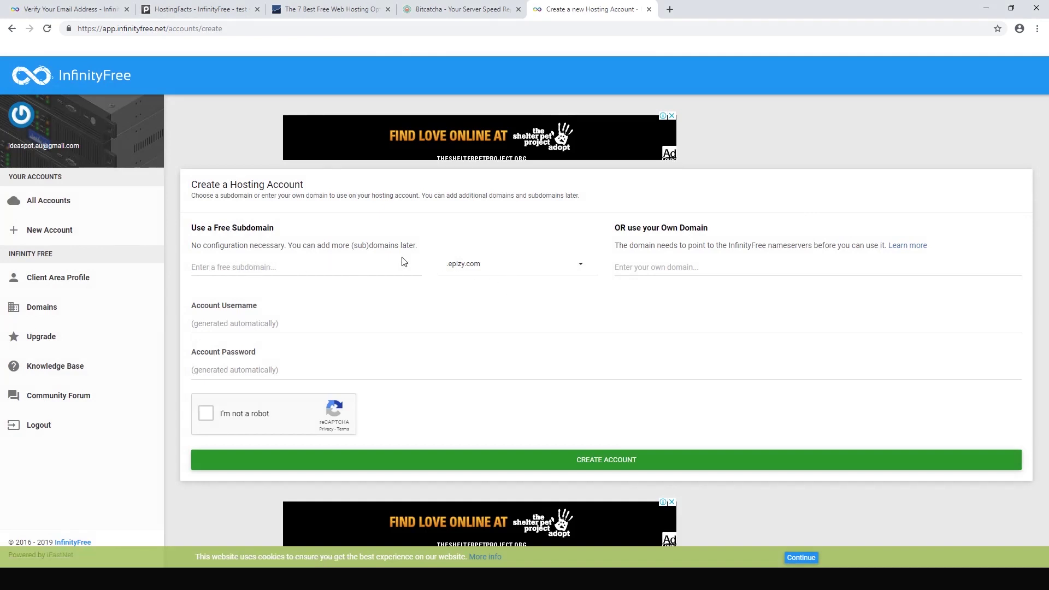
Keep .epizy.com as the domain ending and enter idealand as the subdomain.
{"action": "left_click", "coordinate": [489, 267]}
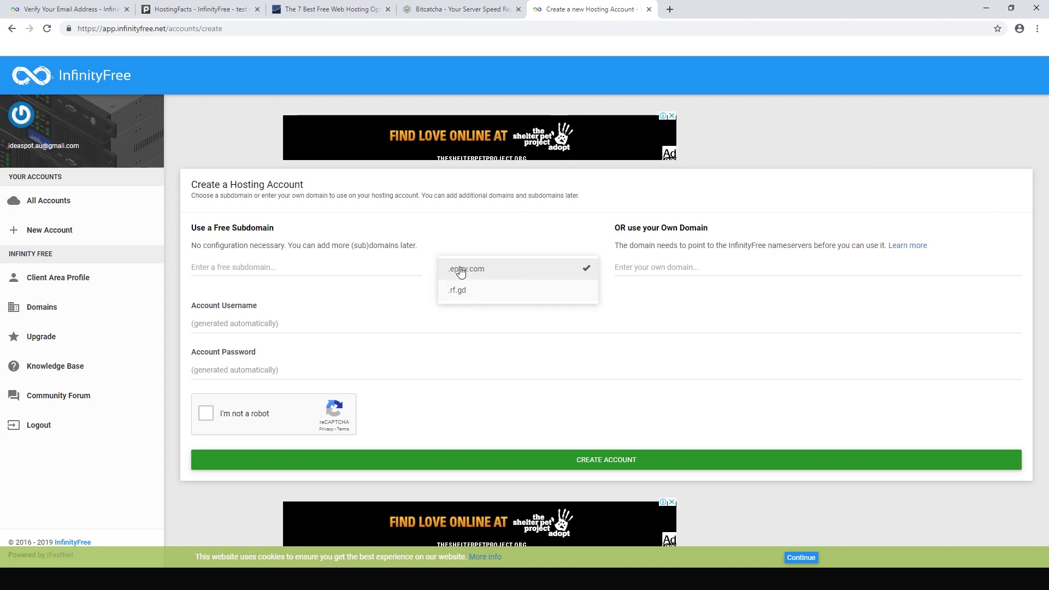
{"action": "left_click", "coordinate": [479, 269]}
{"action": "left_click", "coordinate": [277, 266]}
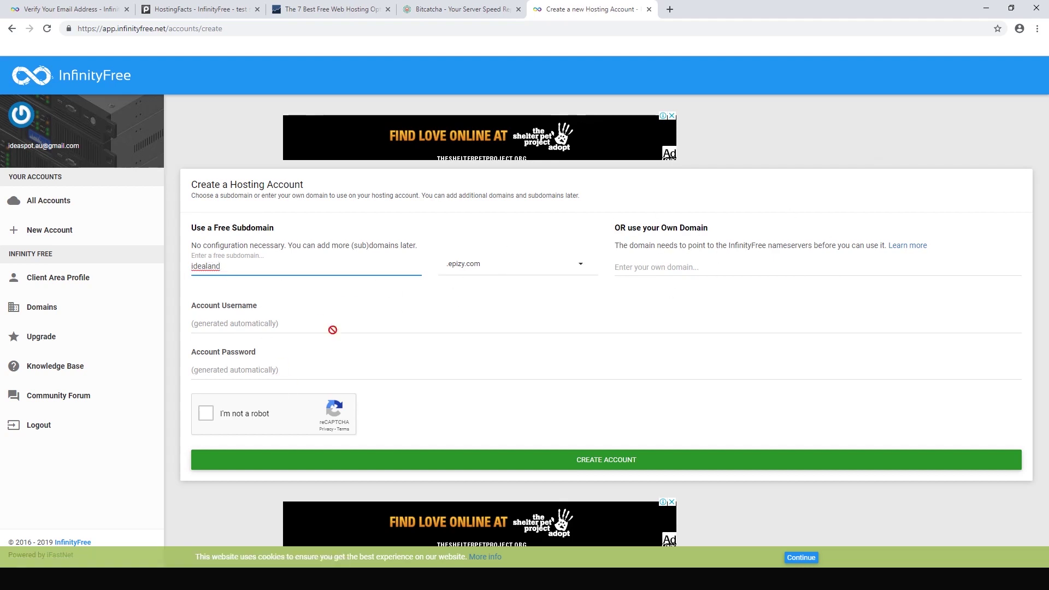
Pass the storefront reCAPTCHA and create the hosting account.
{"action": "left_click", "coordinate": [208, 421]}
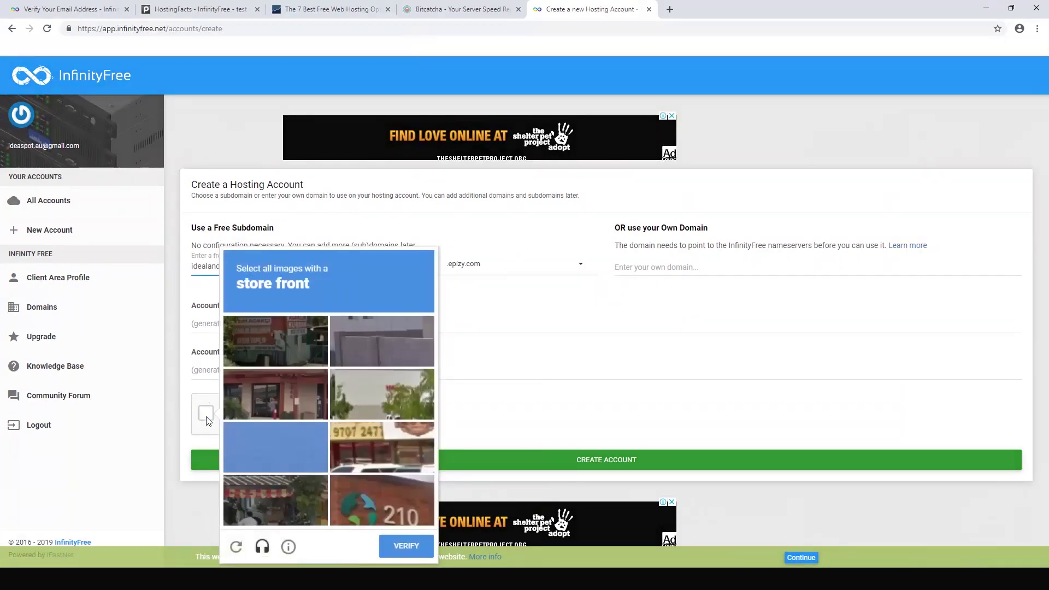
{"action": "left_click", "coordinate": [278, 349]}
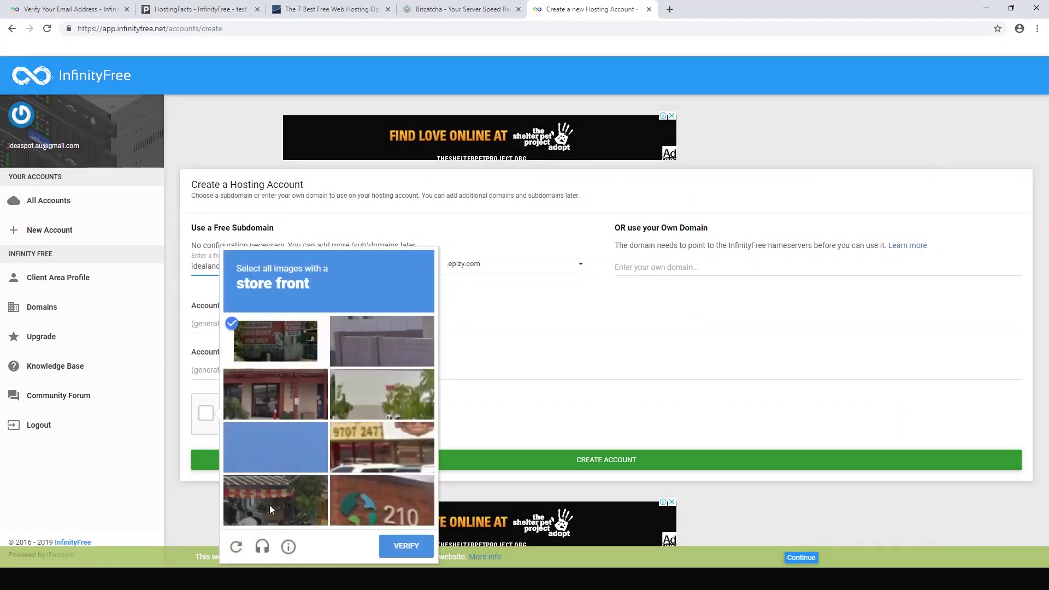
{"action": "left_click", "coordinate": [270, 505]}
{"action": "left_click", "coordinate": [396, 466]}
{"action": "left_click", "coordinate": [297, 410]}
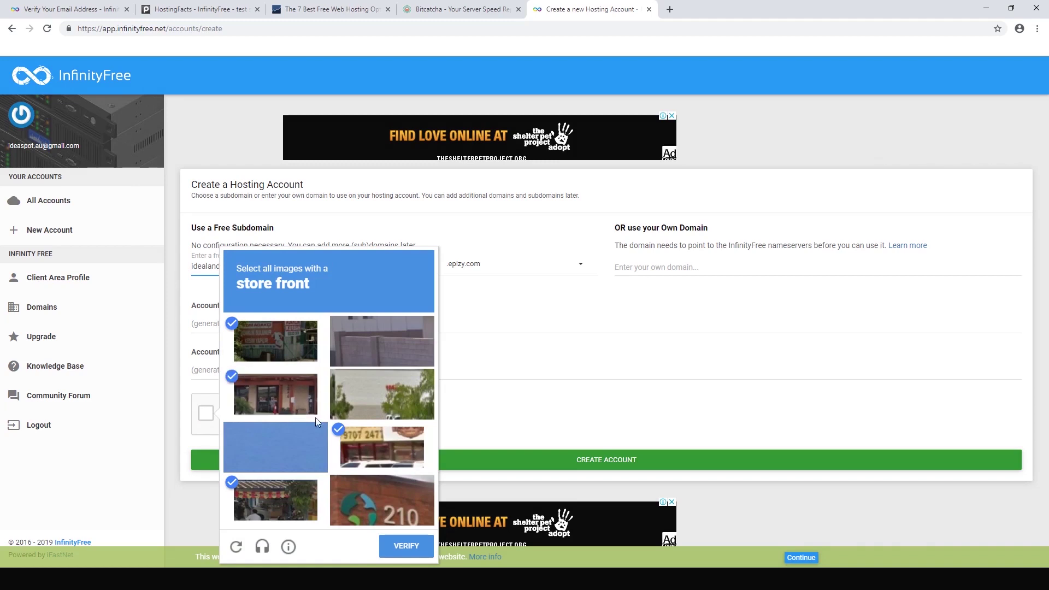
{"action": "left_click", "coordinate": [424, 546]}
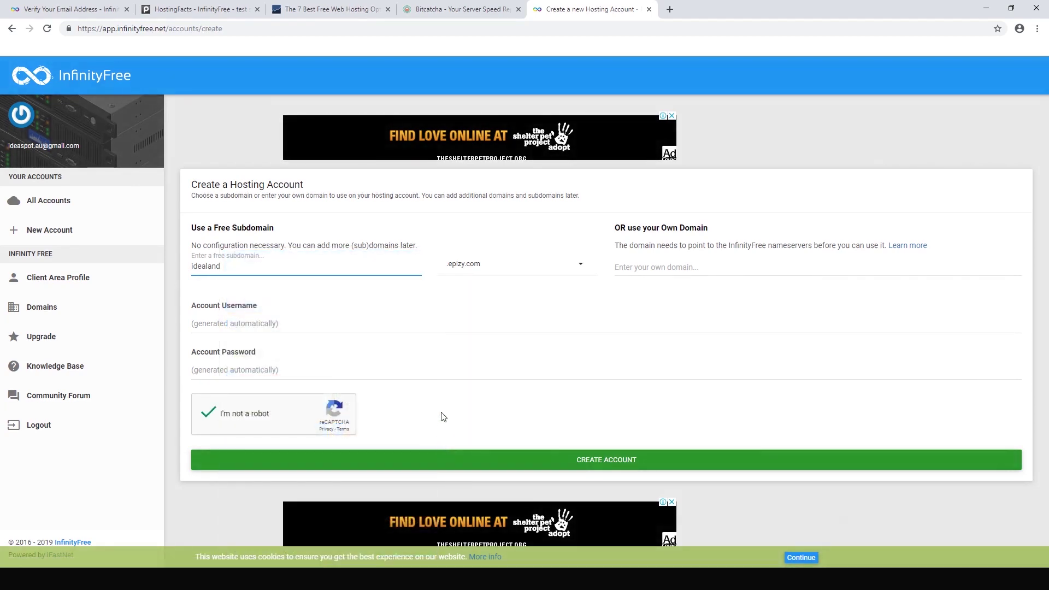
{"action": "left_click", "coordinate": [639, 466]}
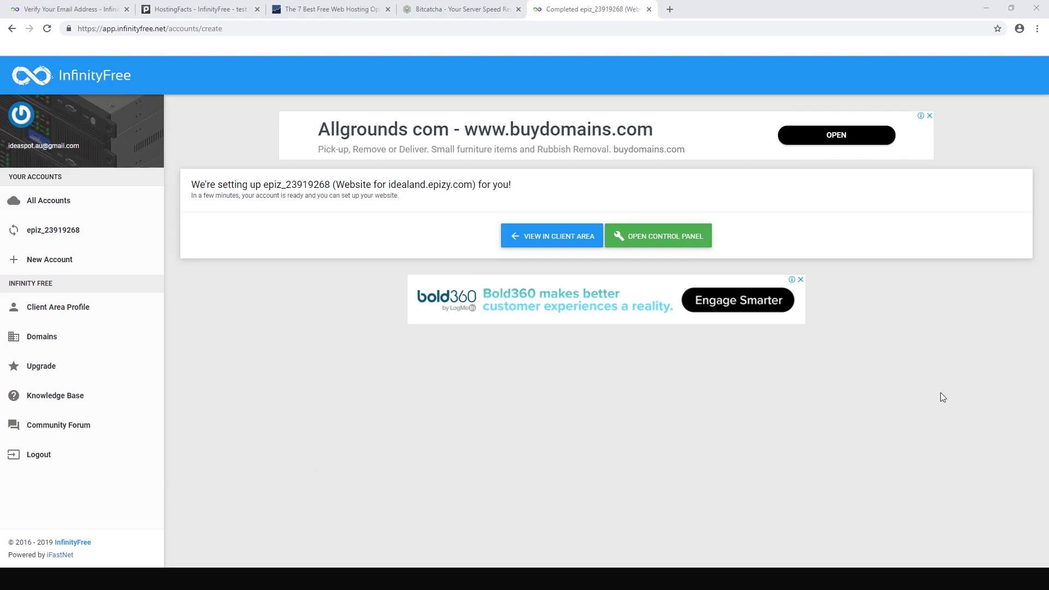
Open the new account's control panel and approve the Important Notice about e-mails.
{"action": "left_click", "coordinate": [650, 241]}
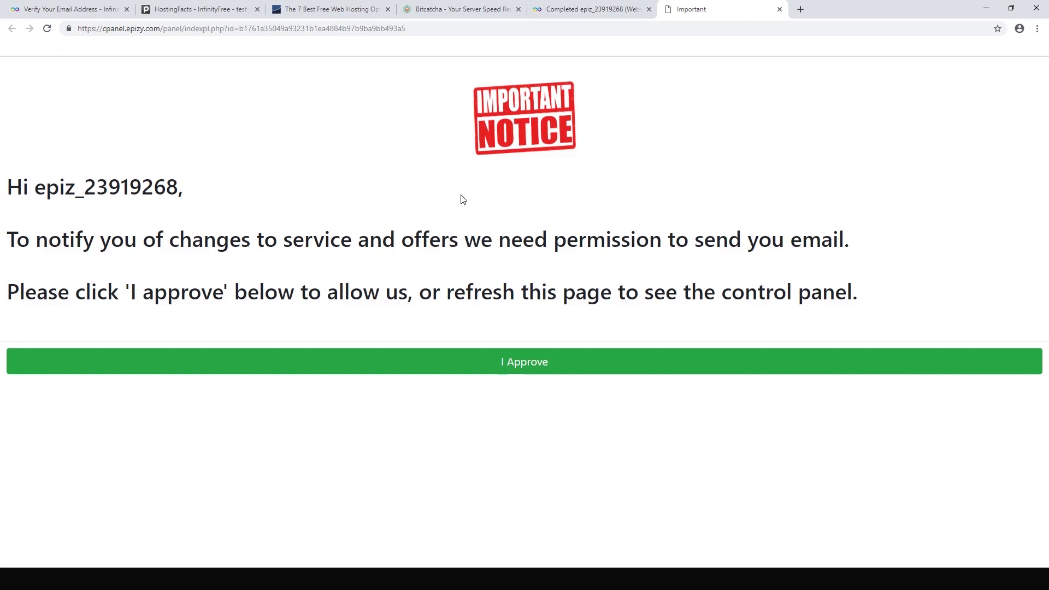
{"action": "left_click", "coordinate": [517, 367]}
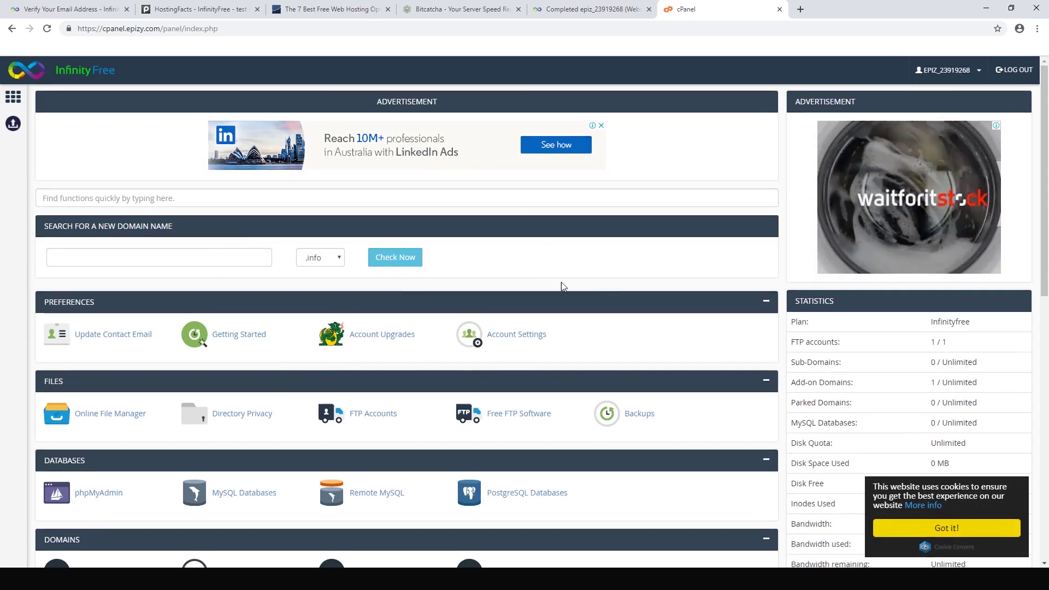
Launch Softaculous Apps Installer from cPanel's Software section.
{"action": "scroll", "coordinate": [414, 305], "scroll_direction": "down", "scroll_amount": 2}
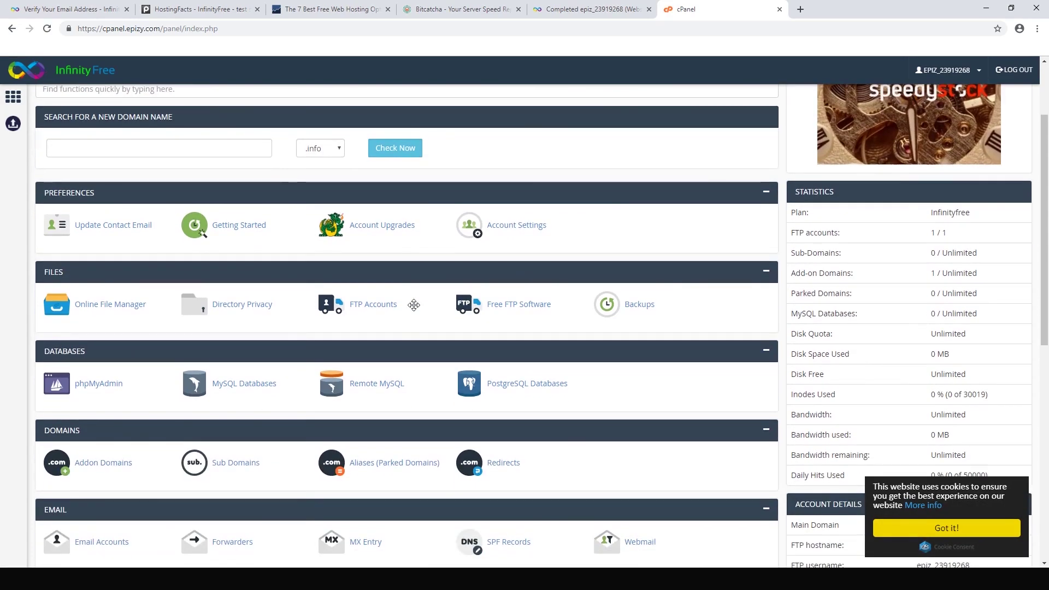
{"action": "scroll", "coordinate": [414, 305], "scroll_direction": "down", "scroll_amount": 2}
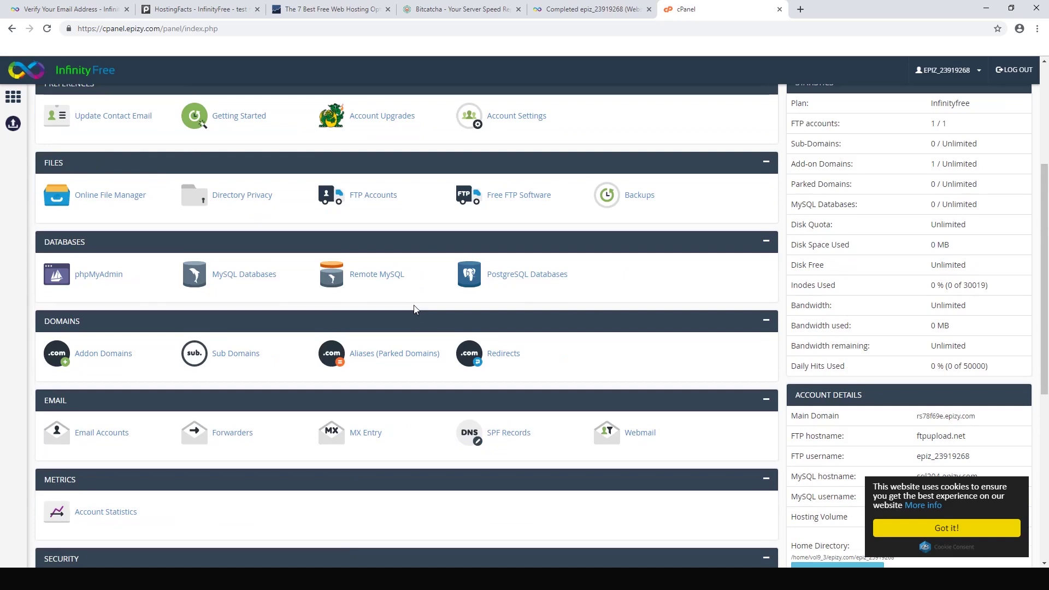
{"action": "scroll", "coordinate": [414, 305], "scroll_direction": "down", "scroll_amount": 5}
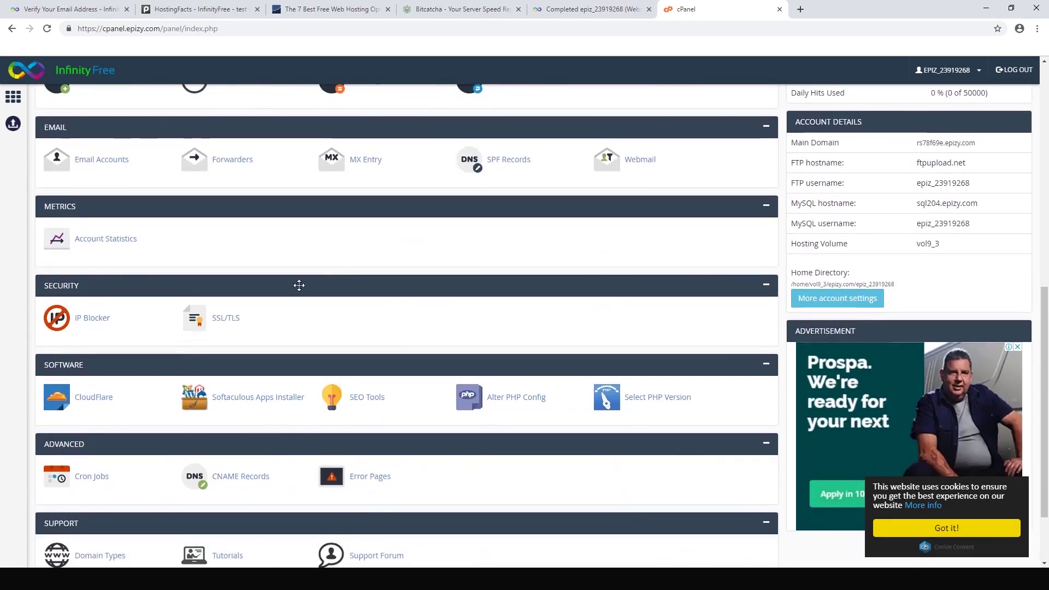
{"action": "left_click", "coordinate": [250, 404]}
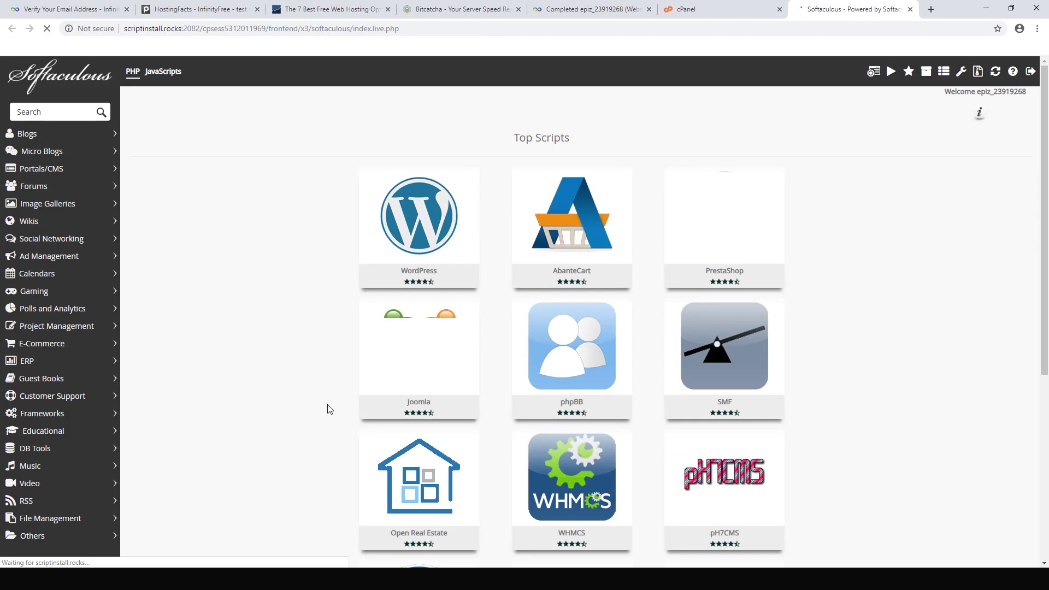
Start a WordPress install and clear the directory so it installs at the site root.
{"action": "mouse_move", "coordinate": [421, 226]}
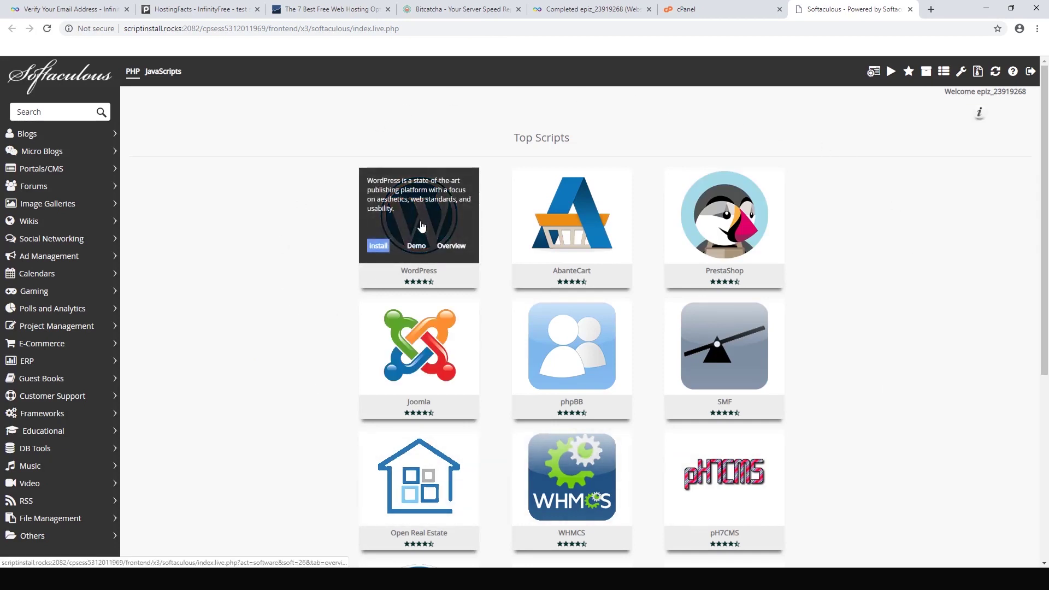
{"action": "left_click", "coordinate": [378, 246]}
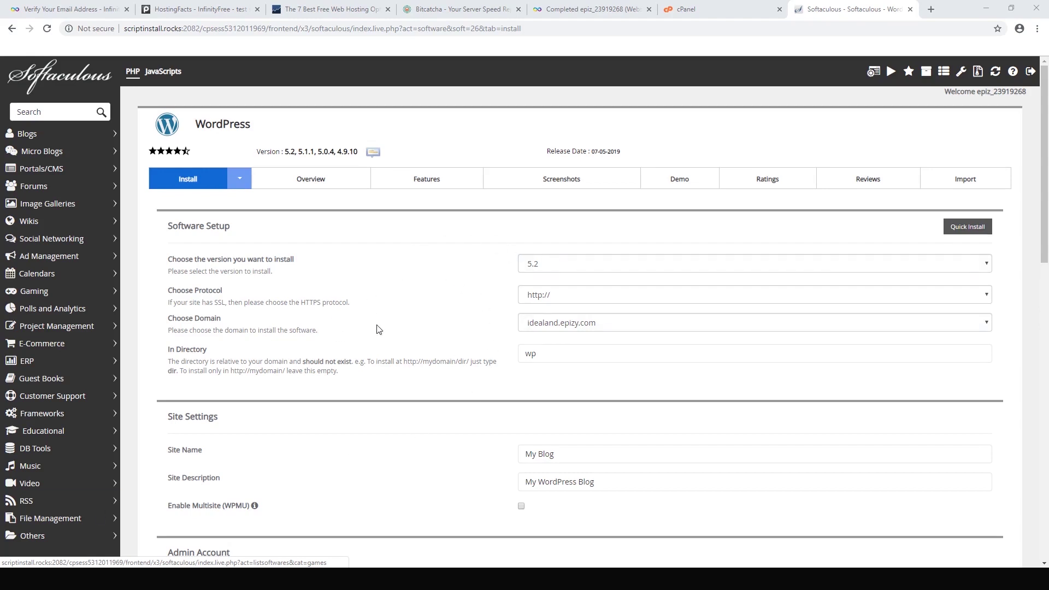
{"action": "left_click", "coordinate": [545, 353]}
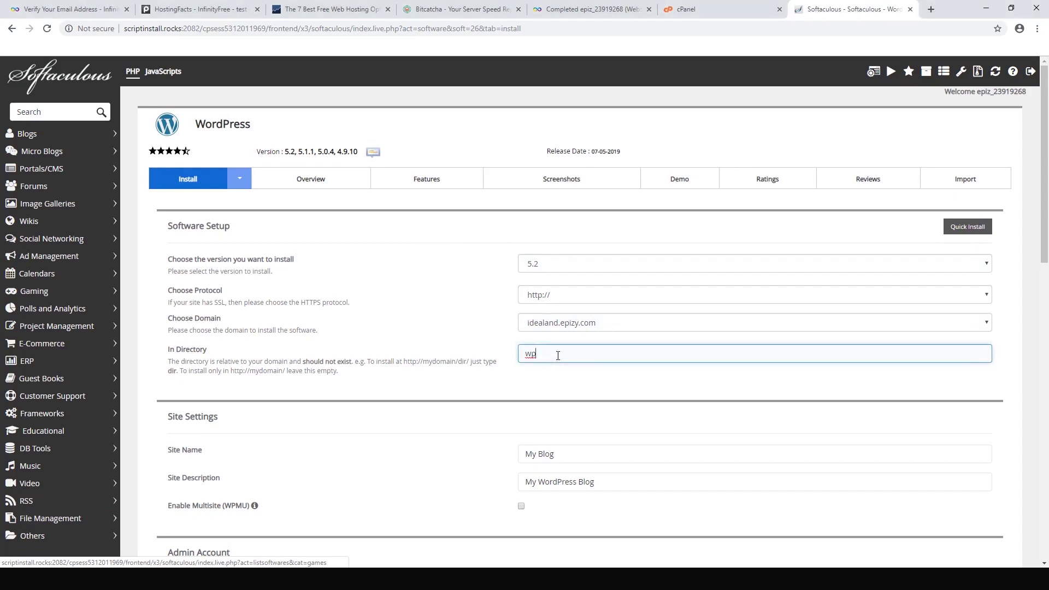
{"action": "key", "text": "BackSpace"}
{"action": "key", "text": "BackSpace"}
Replace the default admin username and swap the weak password for a strong one.
{"action": "scroll", "coordinate": [481, 334], "scroll_direction": "down", "scroll_amount": 1}
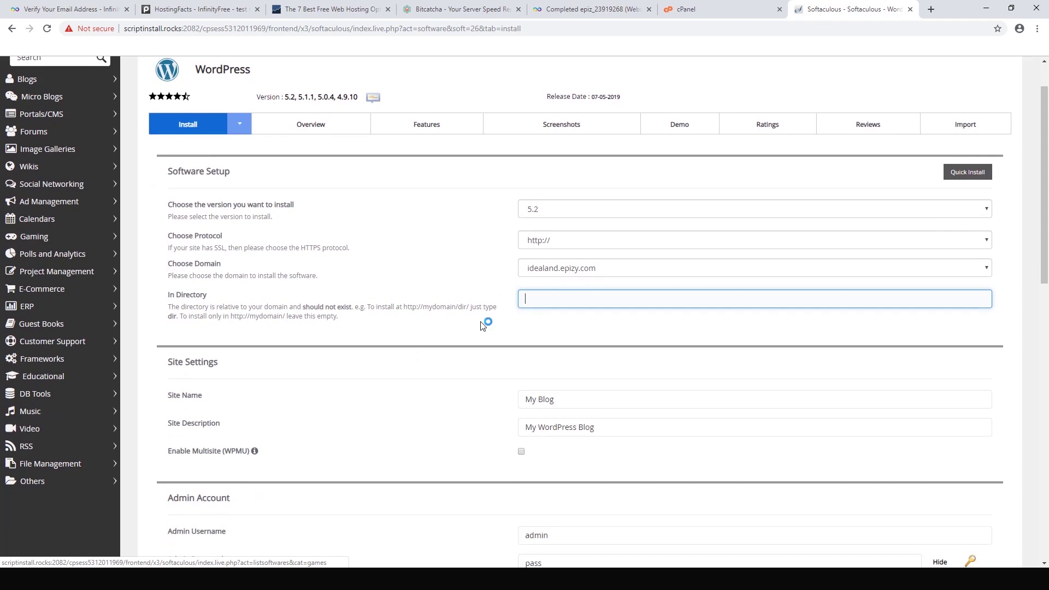
{"action": "scroll", "coordinate": [448, 284], "scroll_direction": "down", "scroll_amount": 2}
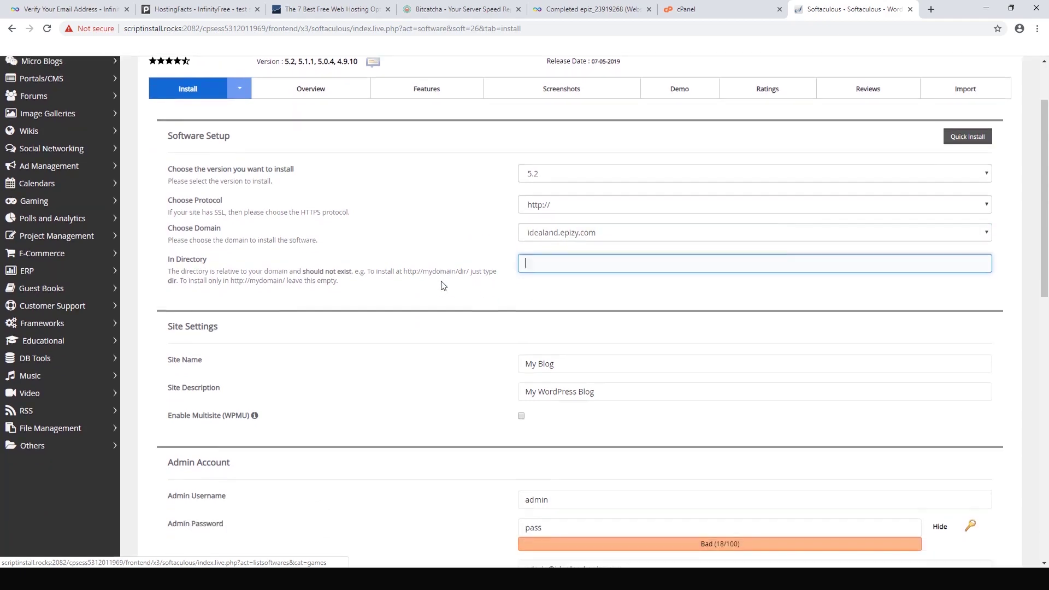
{"action": "scroll", "coordinate": [400, 276], "scroll_direction": "down", "scroll_amount": 2}
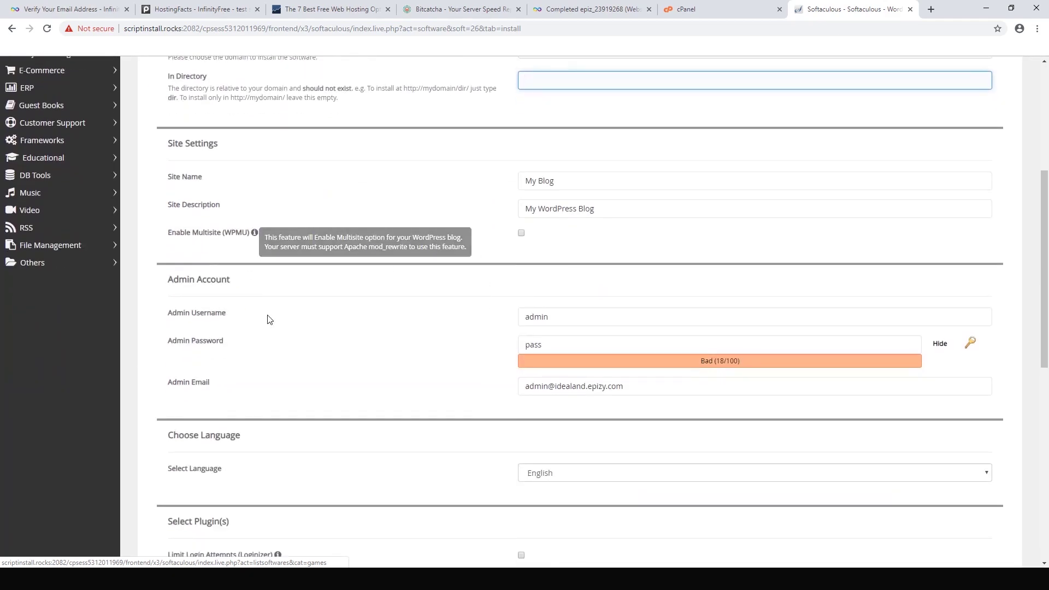
{"action": "left_click", "coordinate": [596, 322]}
{"action": "key", "text": "ctrl+a"}
{"action": "key", "text": "BackSpace"}
{"action": "type", "text": "i"}
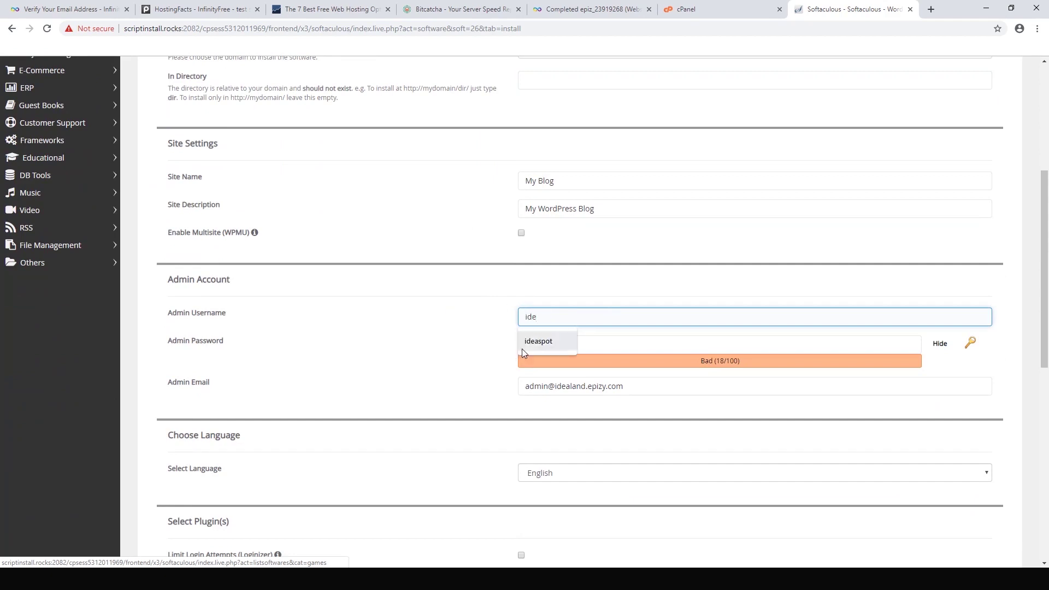
{"action": "left_click", "coordinate": [539, 341]}
{"action": "left_click", "coordinate": [940, 343]}
{"action": "double_click", "coordinate": [616, 346]}
{"action": "key", "text": "ctrl+v"}
Fill in the admin e-mail address and launch the WordPress installation.
{"action": "scroll", "coordinate": [305, 365], "scroll_direction": "down", "scroll_amount": 1}
{"action": "left_click", "coordinate": [672, 333]}
{"action": "key", "text": "ctrl+a"}
{"action": "type", "text": "id"}
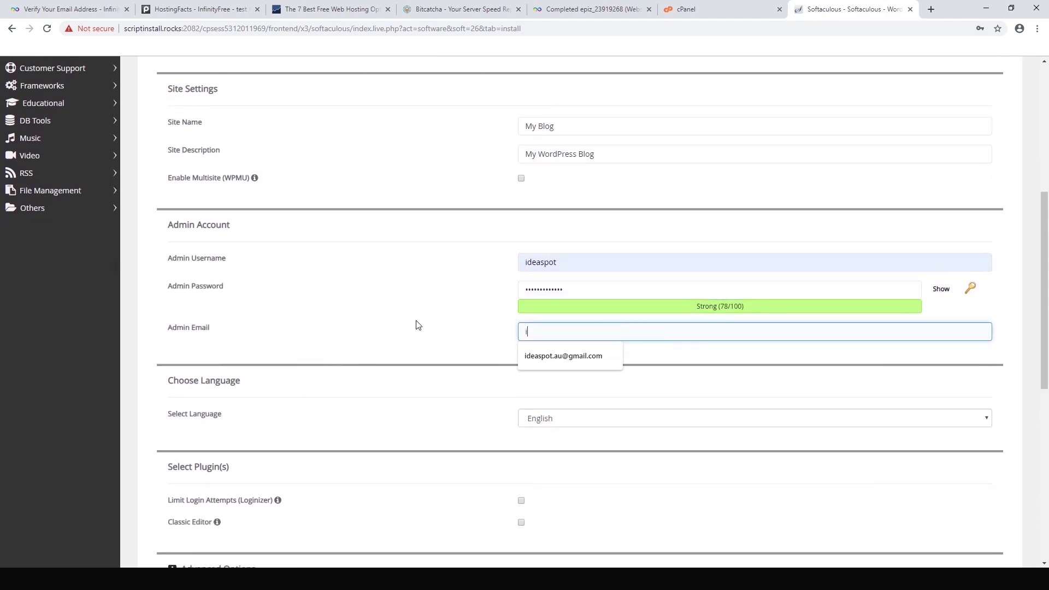
{"action": "left_click", "coordinate": [563, 358]}
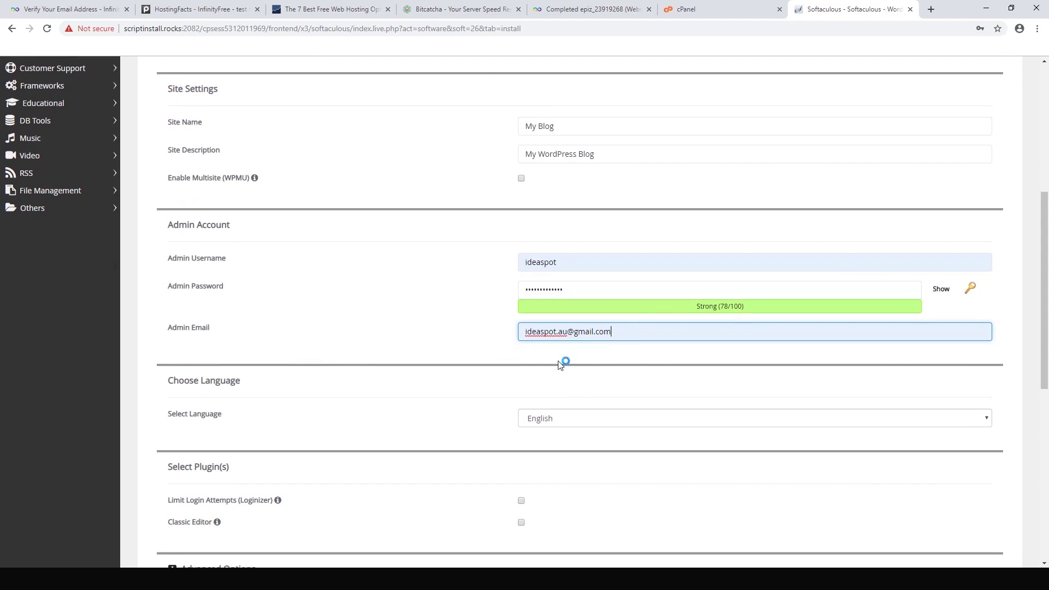
{"action": "scroll", "coordinate": [407, 368], "scroll_direction": "down", "scroll_amount": 3}
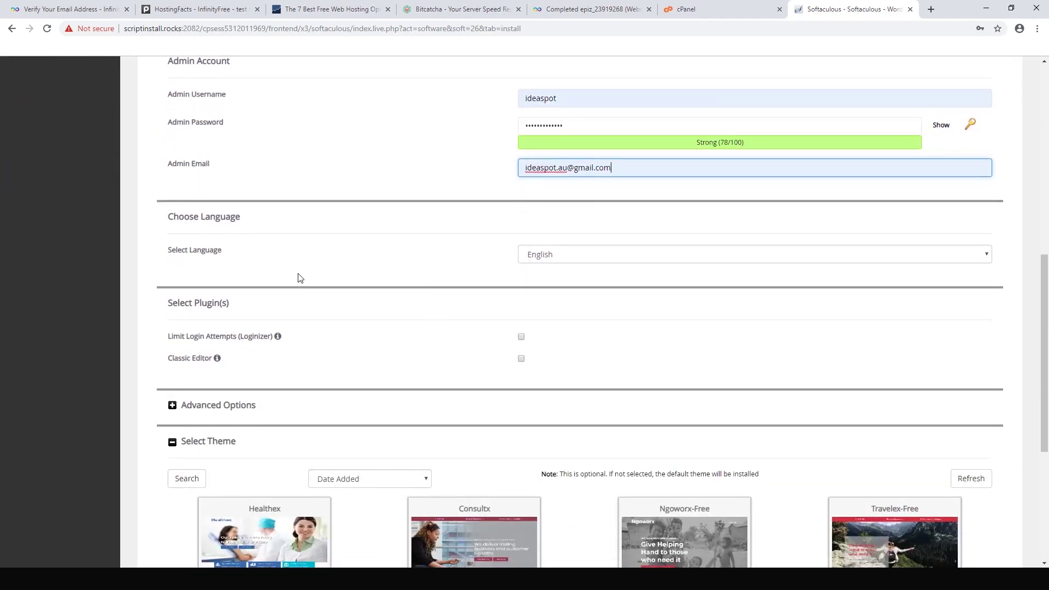
{"action": "scroll", "coordinate": [376, 312], "scroll_direction": "down", "scroll_amount": 1}
{"action": "scroll", "coordinate": [438, 267], "scroll_direction": "down", "scroll_amount": 2}
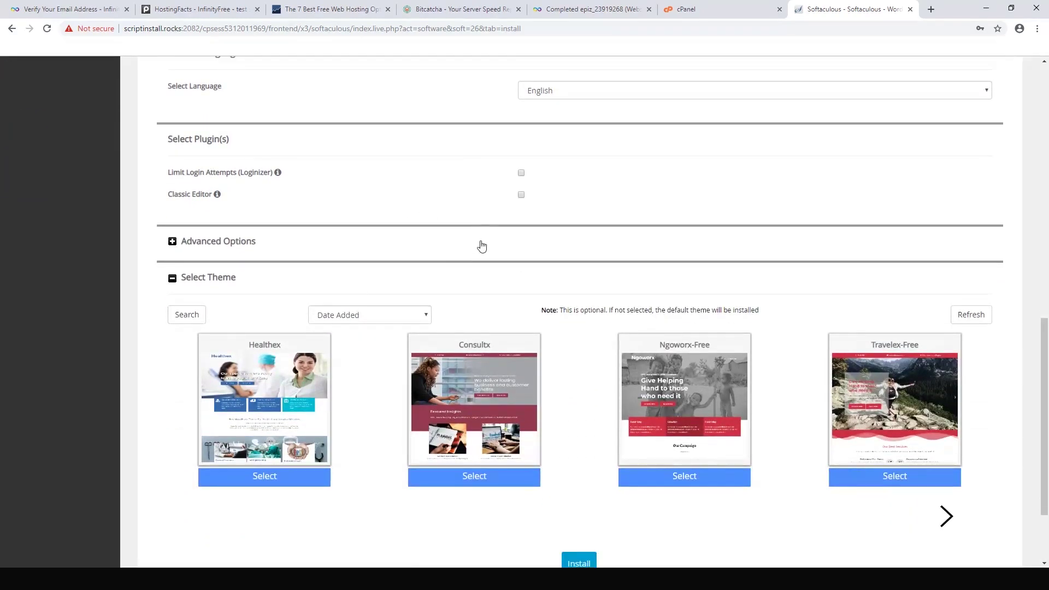
{"action": "scroll", "coordinate": [524, 300], "scroll_direction": "down", "scroll_amount": 2}
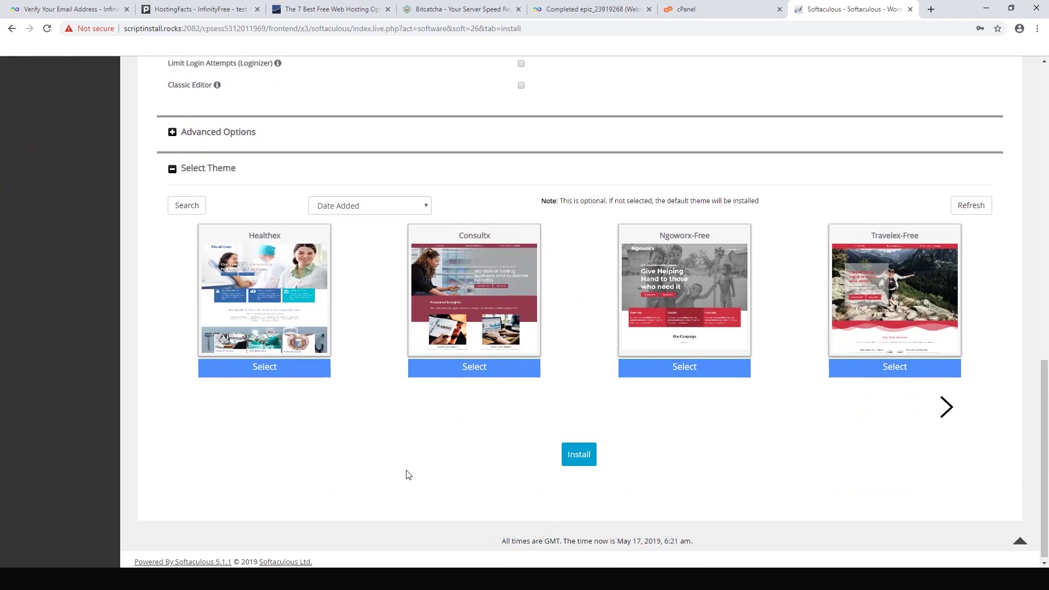
{"action": "left_click", "coordinate": [589, 461]}
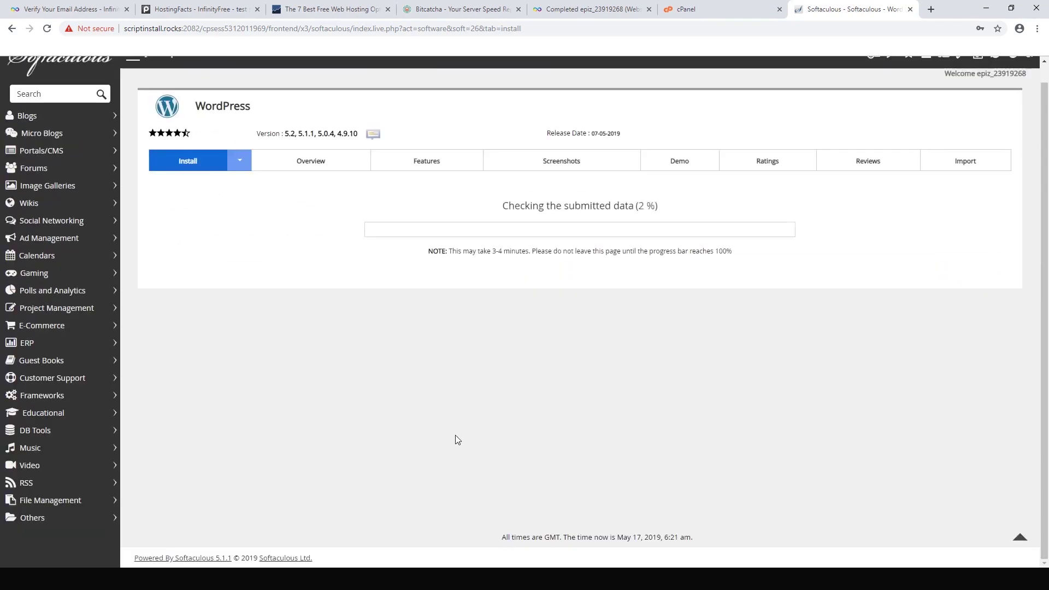
Save the admin password in Chrome and open idealand.epizy.com in a new tab.
{"action": "left_click", "coordinate": [944, 124]}
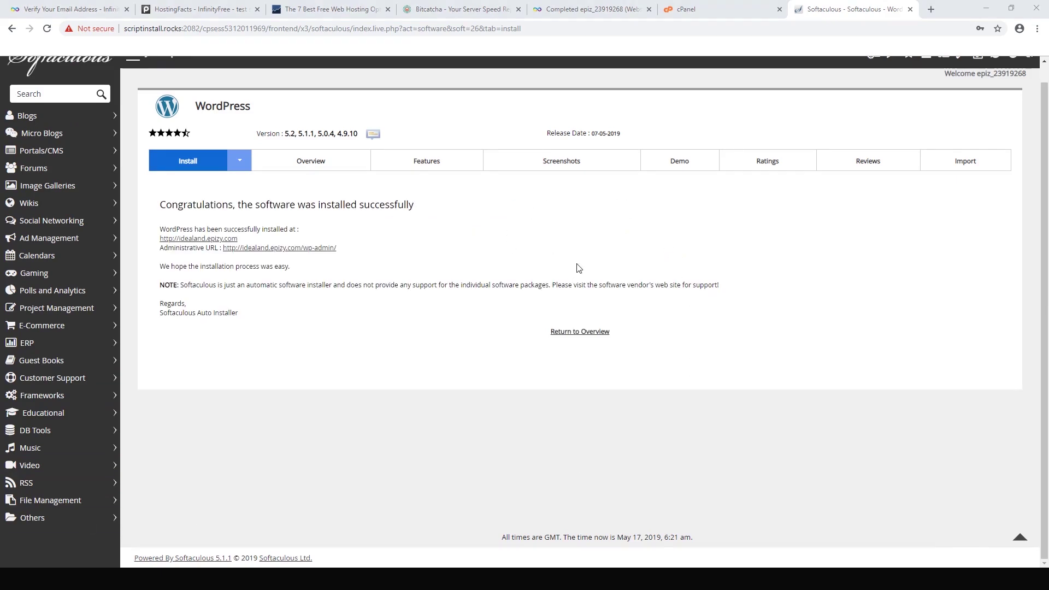
{"action": "right_click", "coordinate": [206, 239]}
{"action": "left_click", "coordinate": [216, 246]}
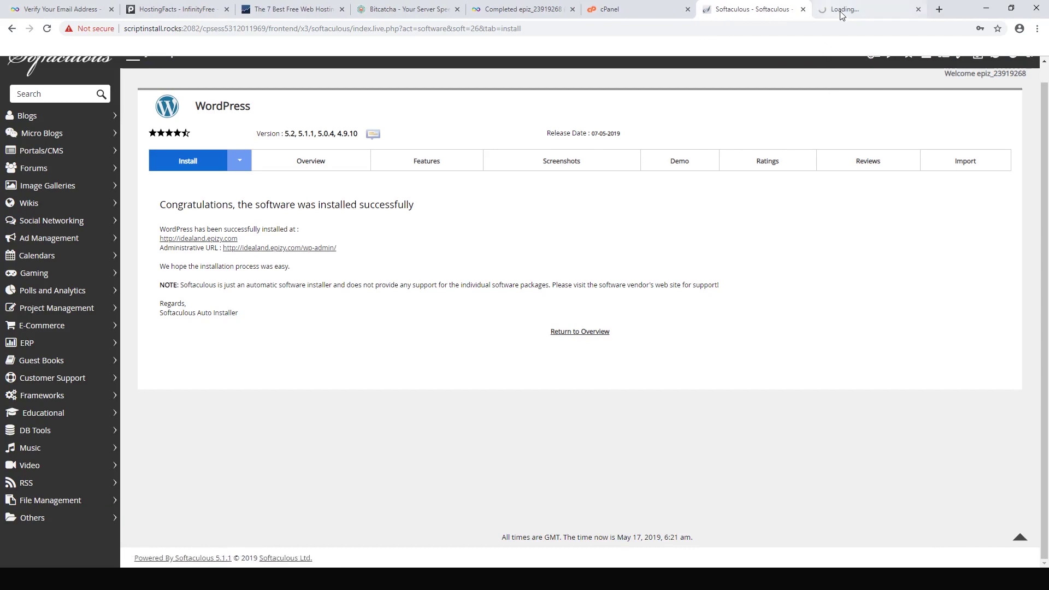
{"action": "left_click", "coordinate": [864, 9]}
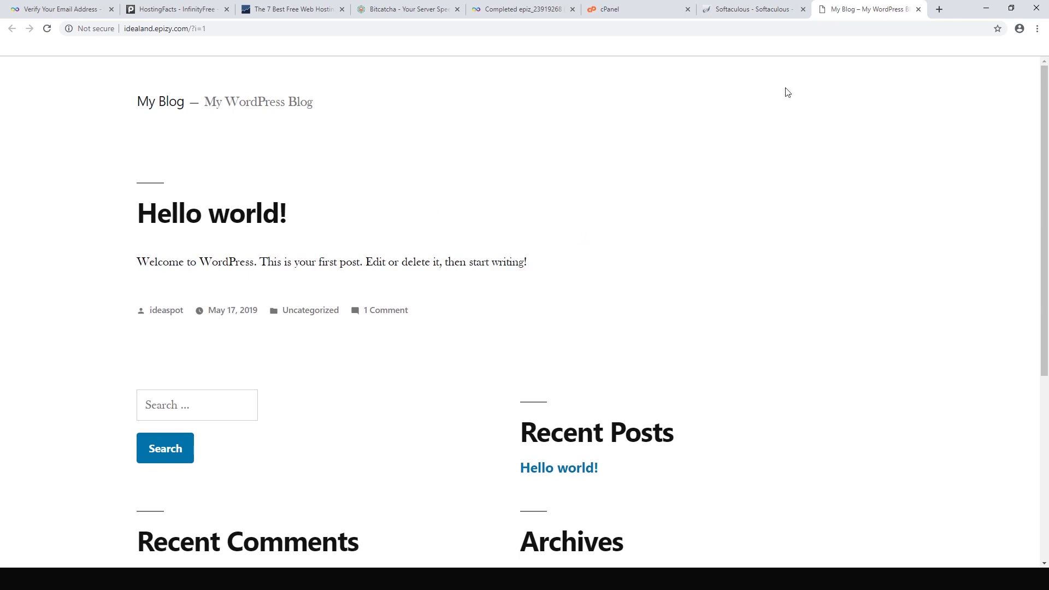
Open the Administrative URL from the Softaculous success page in a new tab.
{"action": "left_click", "coordinate": [746, 9]}
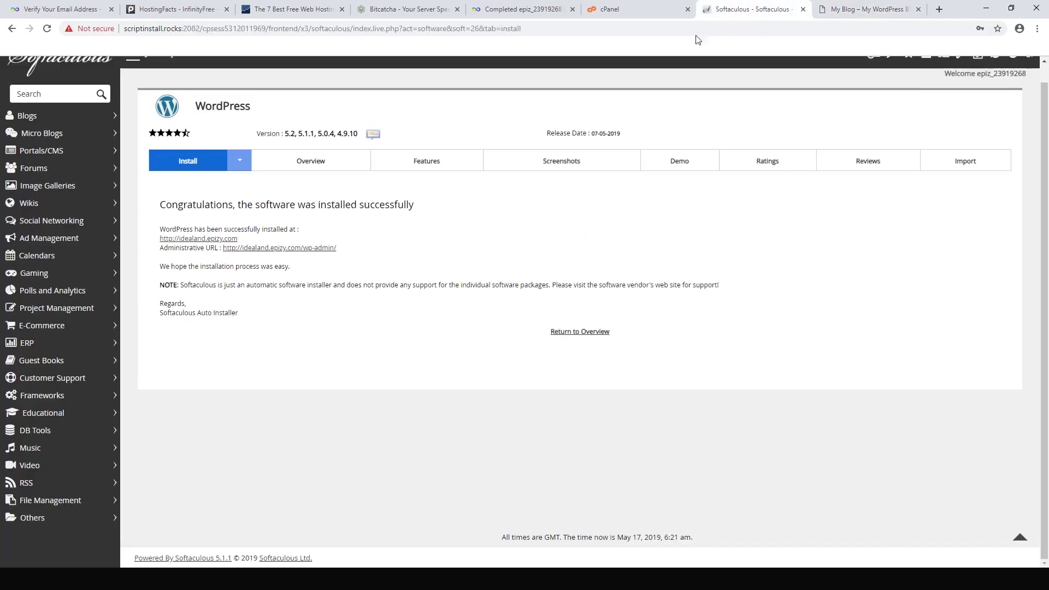
{"action": "right_click", "coordinate": [279, 249]}
{"action": "left_click", "coordinate": [306, 258]}
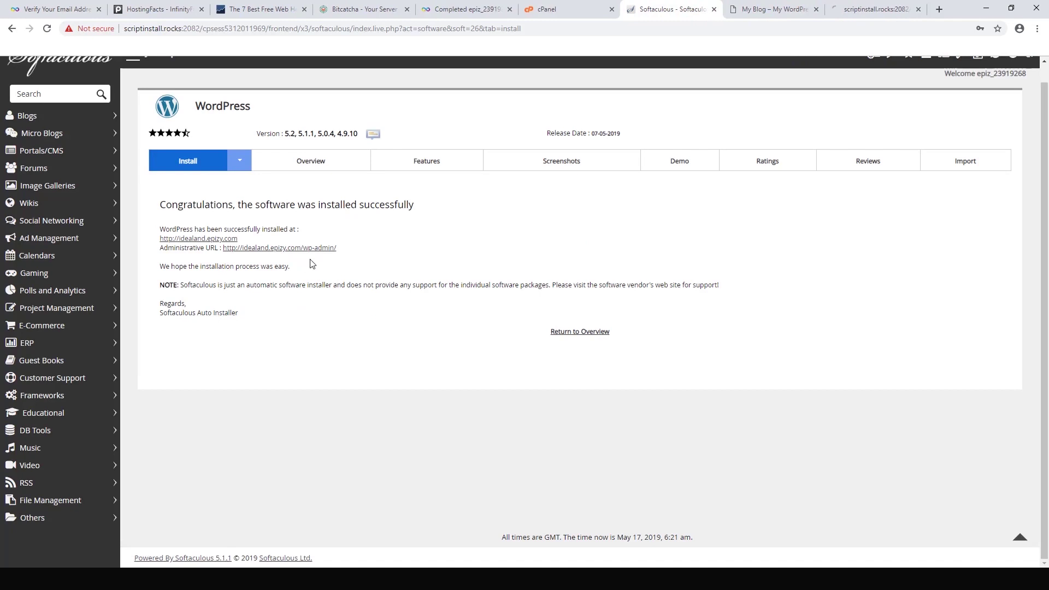
{"action": "left_click", "coordinate": [880, 12]}
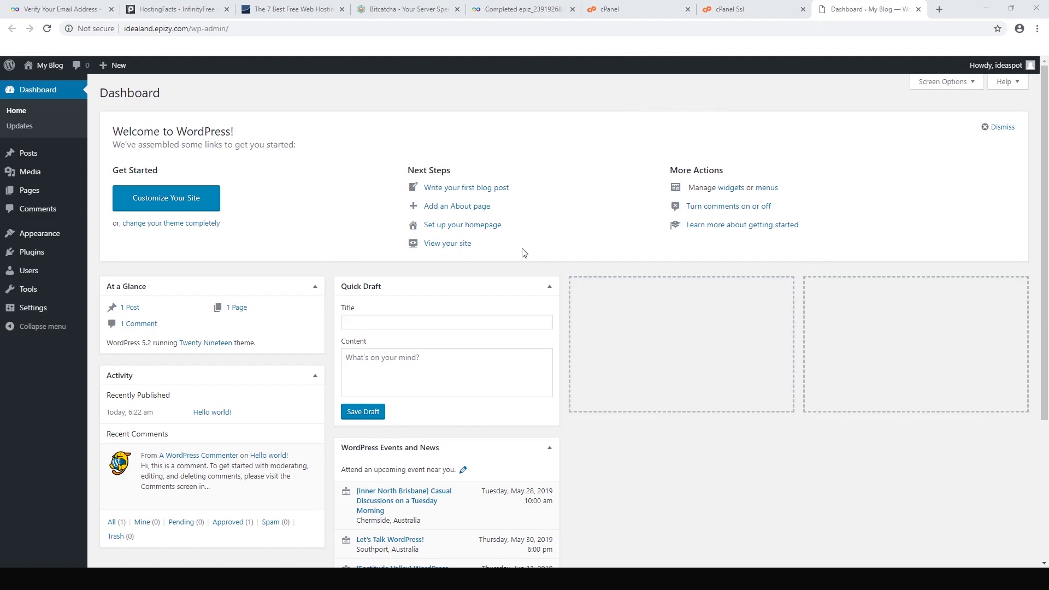
Search the theme directory for 'astra', install the Astra theme and activate it.
{"action": "mouse_move", "coordinate": [43, 235]}
{"action": "left_click", "coordinate": [107, 239]}
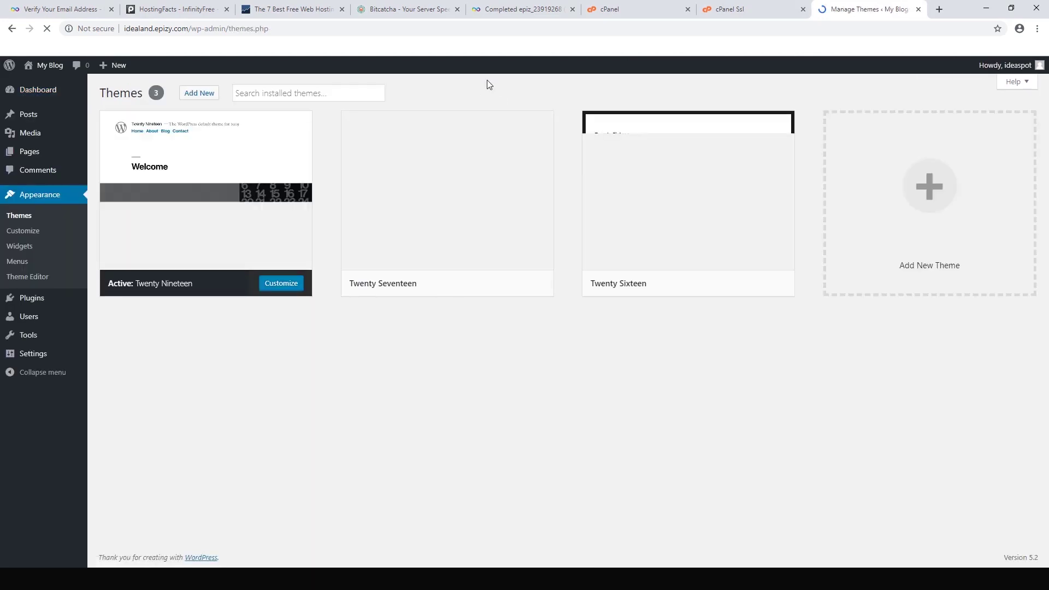
{"action": "left_click", "coordinate": [200, 93]}
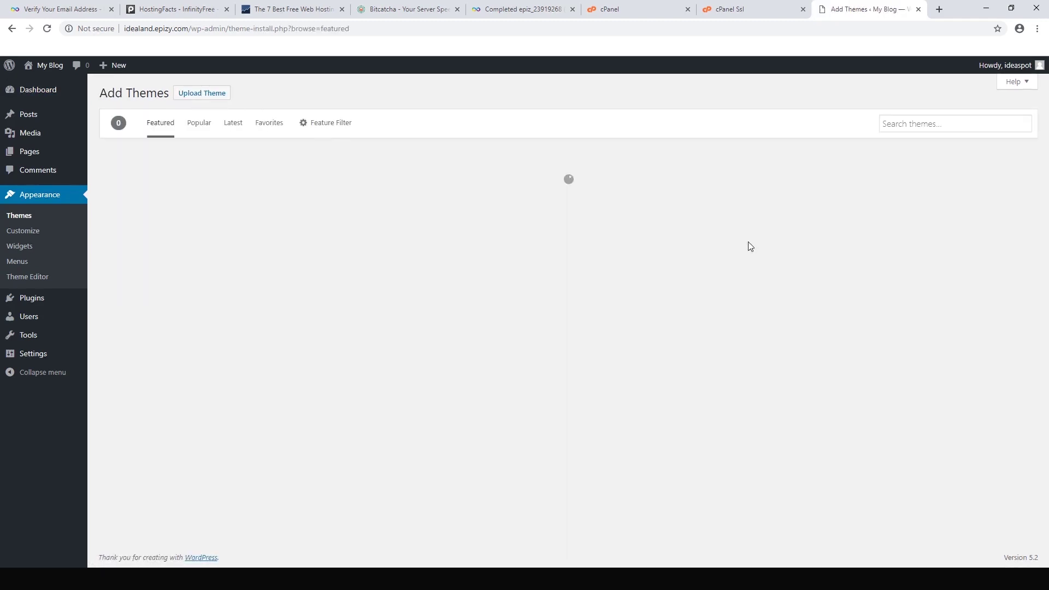
{"action": "left_click", "coordinate": [965, 123]}
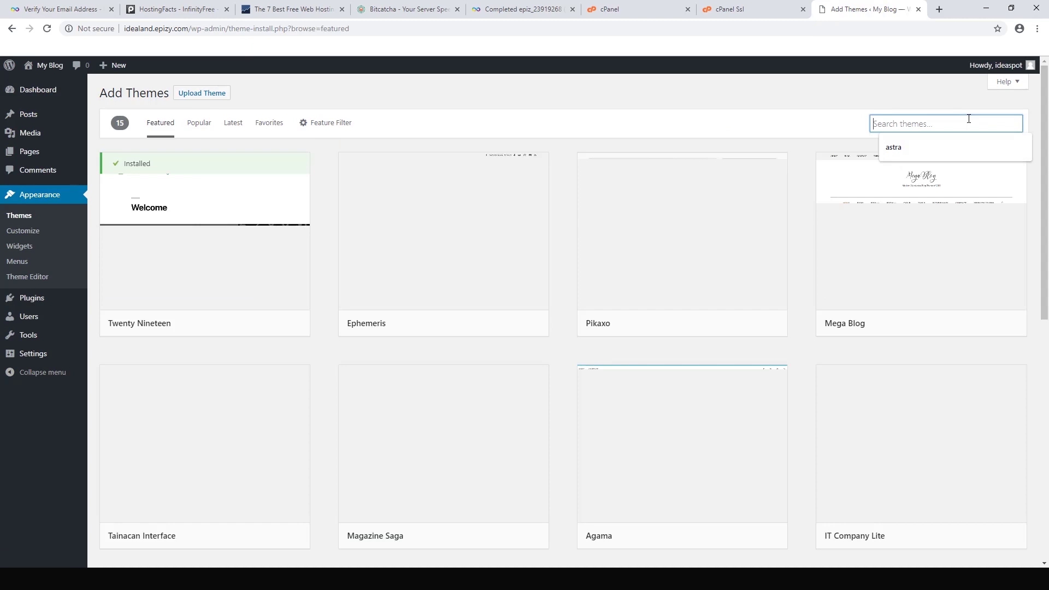
{"action": "type", "text": "astra"}
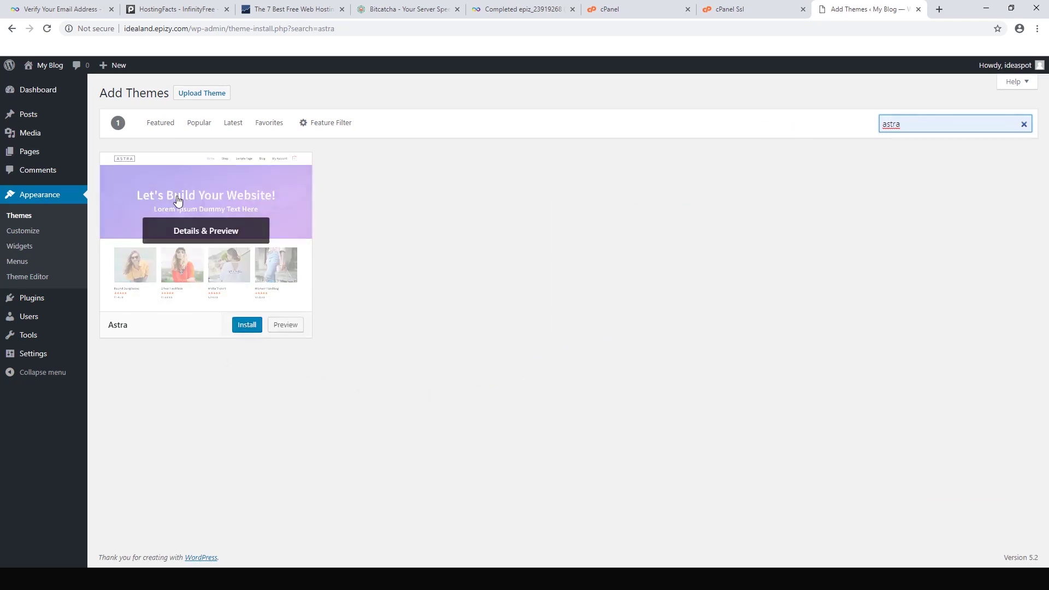
{"action": "left_click", "coordinate": [245, 325]}
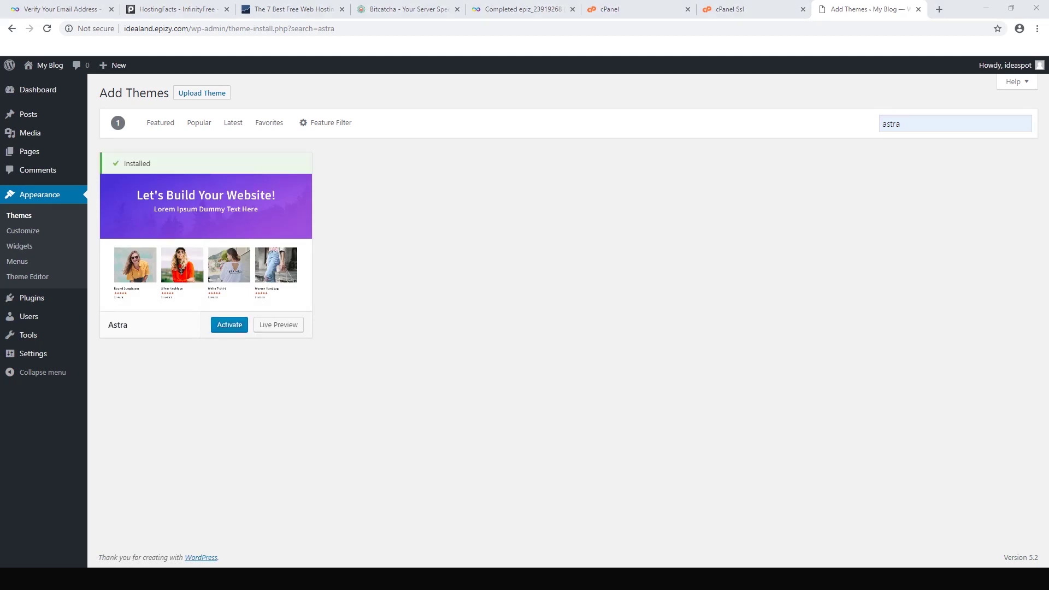
{"action": "left_click", "coordinate": [230, 324]}
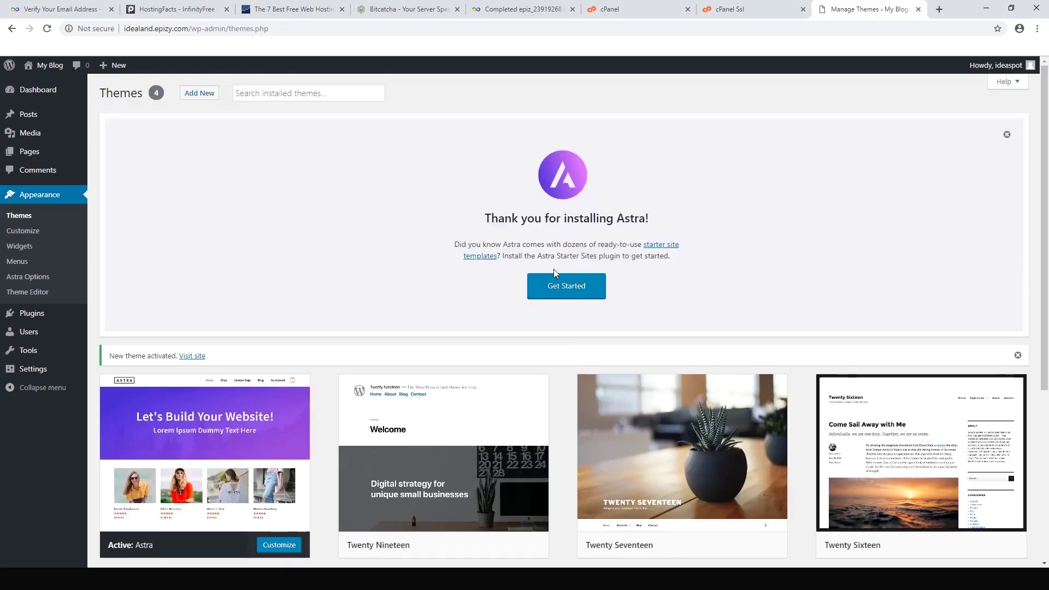
Start Astra starter templates with Elementor as page builder, filtering to free templates.
{"action": "left_click", "coordinate": [555, 287]}
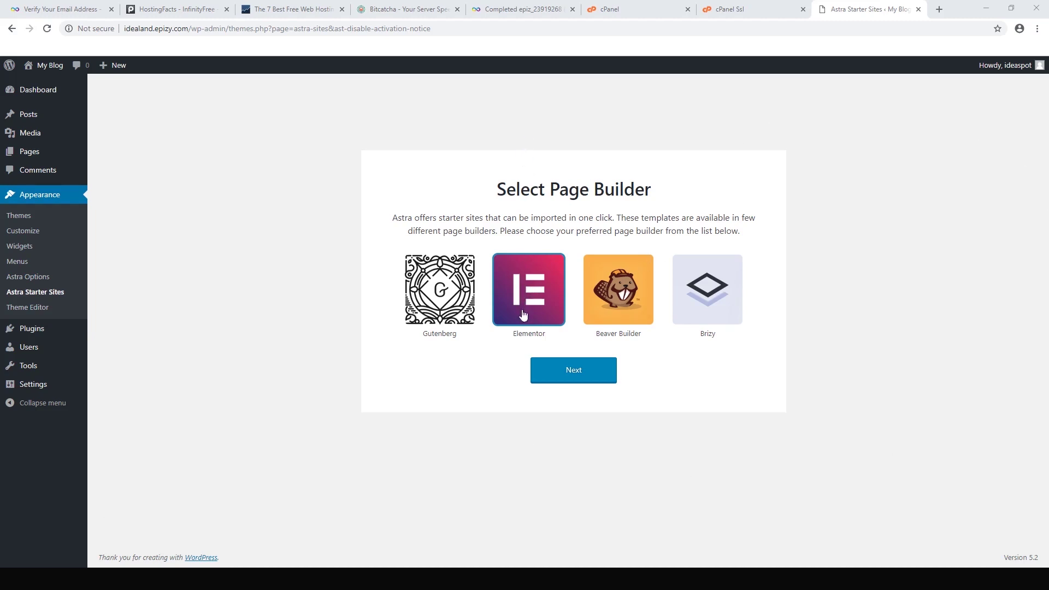
{"action": "left_click", "coordinate": [559, 376]}
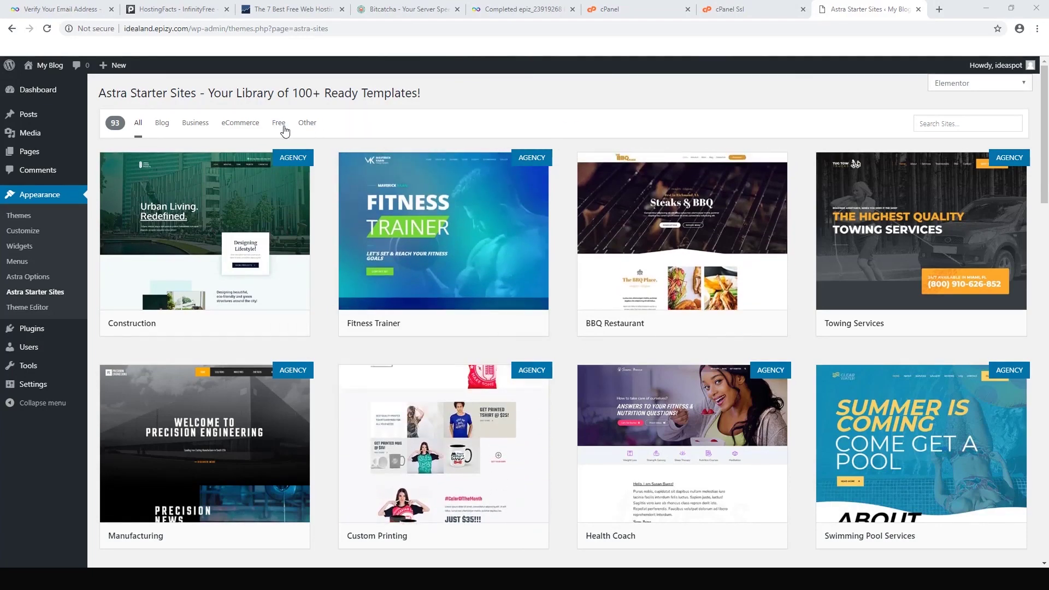
{"action": "left_click", "coordinate": [280, 126]}
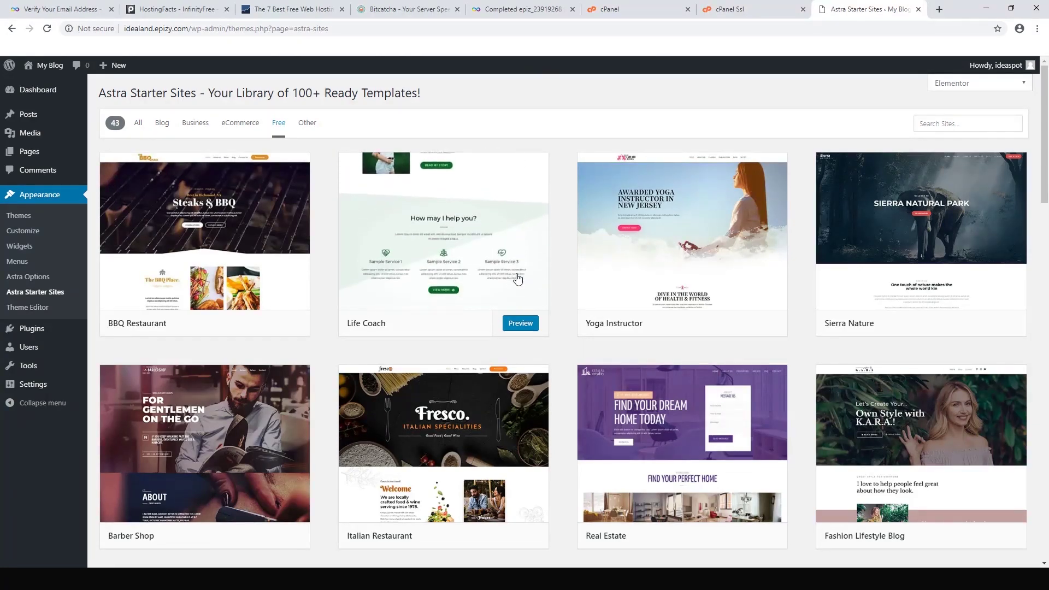
Preview and import the Outdoor Adventure starter site, then open the live site.
{"action": "scroll", "coordinate": [518, 280], "scroll_direction": "down", "scroll_amount": 6}
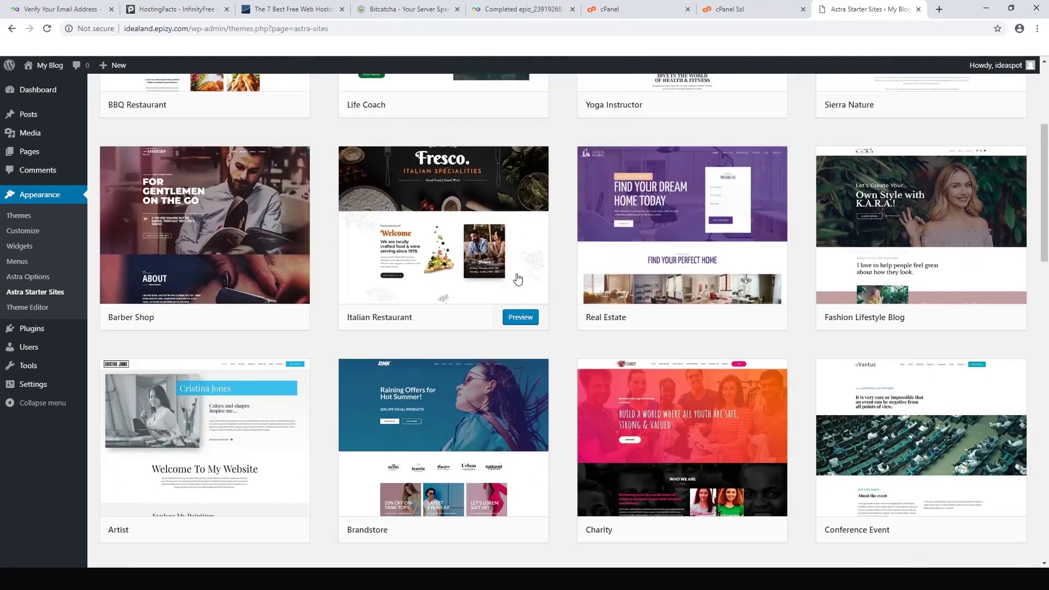
{"action": "scroll", "coordinate": [518, 279], "scroll_direction": "down", "scroll_amount": 2}
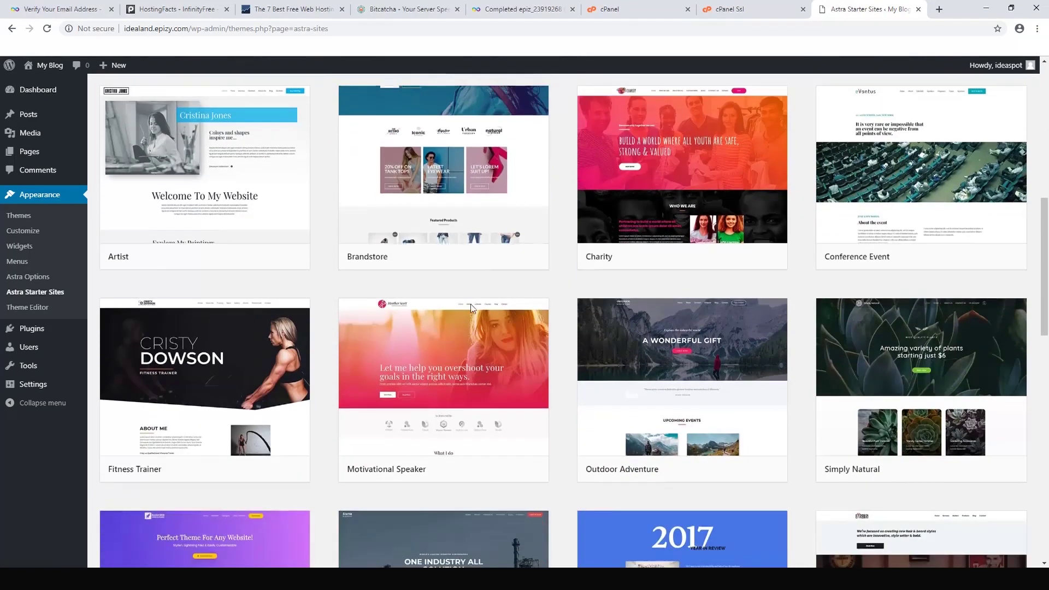
{"action": "left_click", "coordinate": [757, 470]}
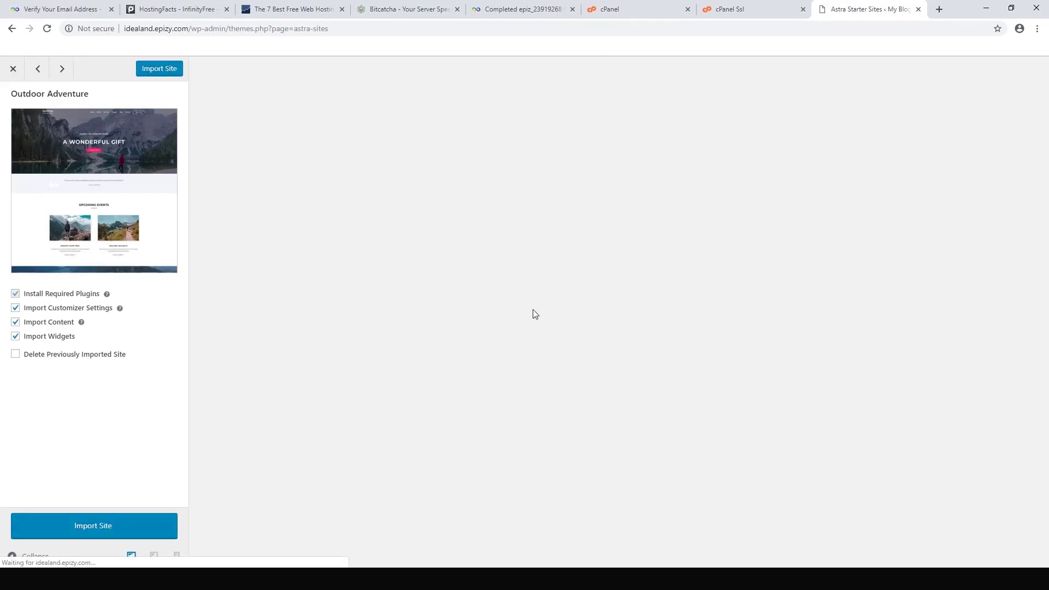
{"action": "left_click", "coordinate": [91, 528]}
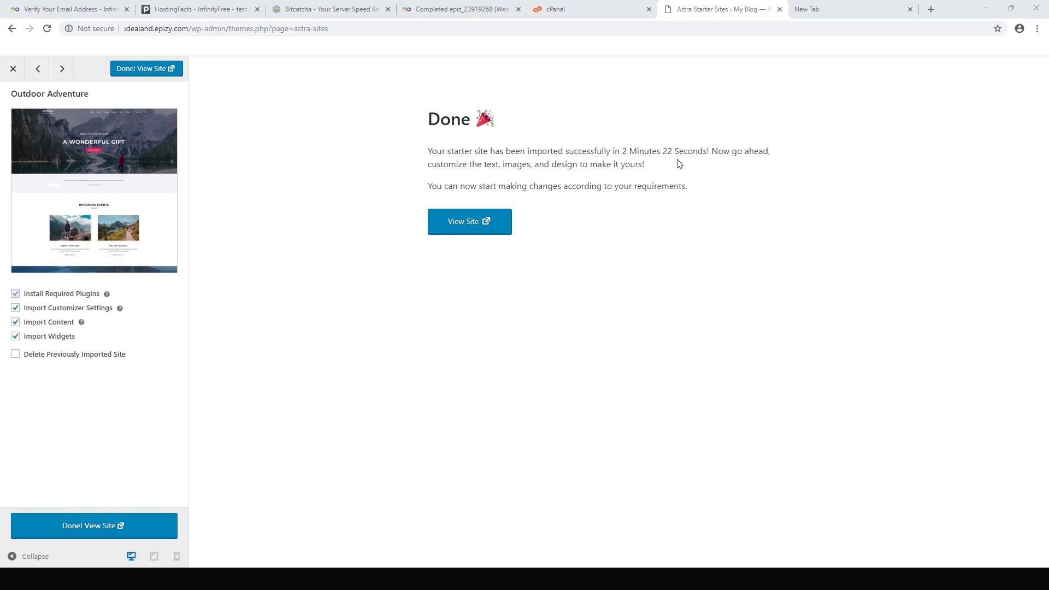
{"action": "left_click", "coordinate": [466, 227]}
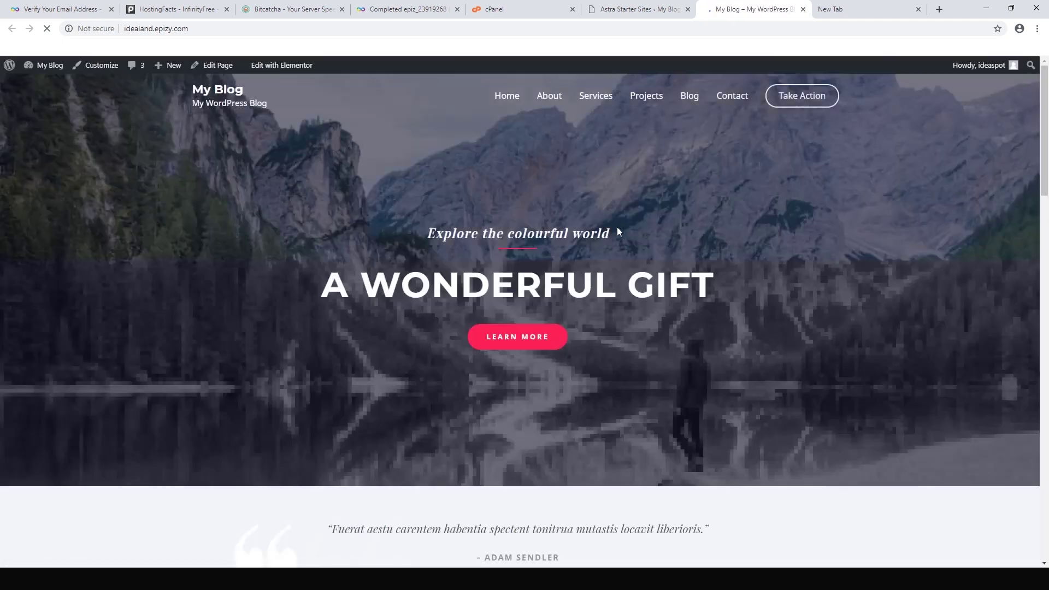
Browse the live Outdoor Adventure homepage with its A WONDERFUL GIFT hero, then open it in Elementor.
{"action": "scroll", "coordinate": [498, 274], "scroll_direction": "down", "scroll_amount": 6}
{"action": "scroll", "coordinate": [524, 300], "scroll_direction": "up", "scroll_amount": 6}
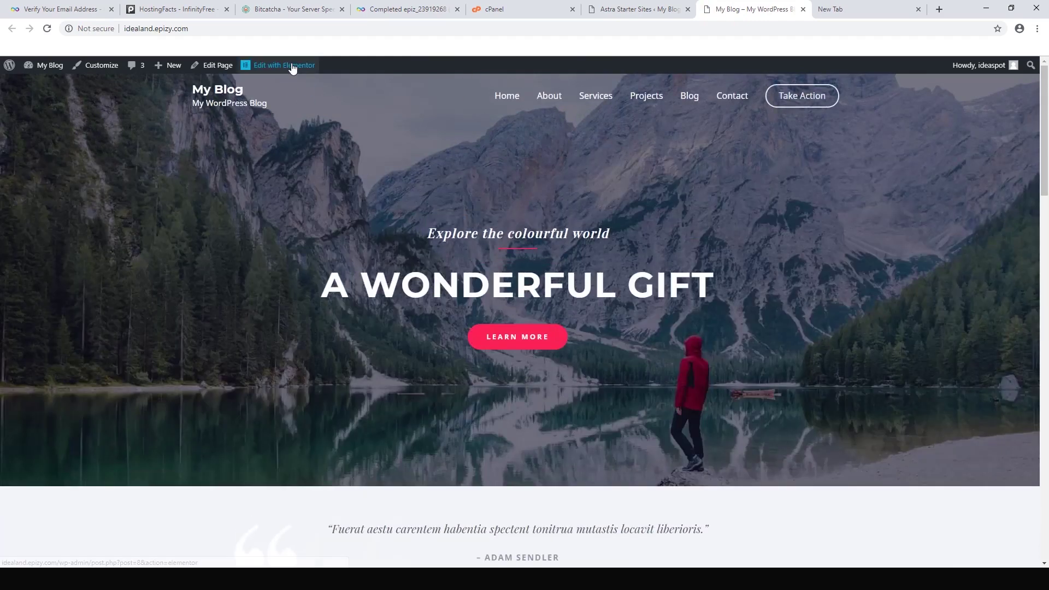
{"action": "left_click", "coordinate": [260, 68]}
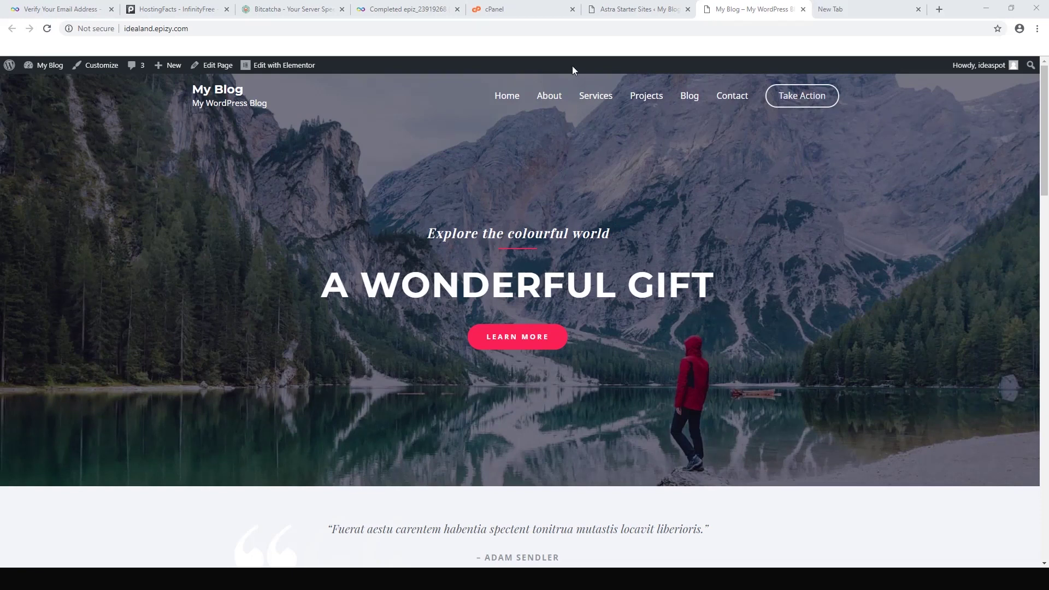
Look through the cPanel dashboard's Domains, Security, Software, Advanced and Support sections.
{"action": "left_click", "coordinate": [522, 12]}
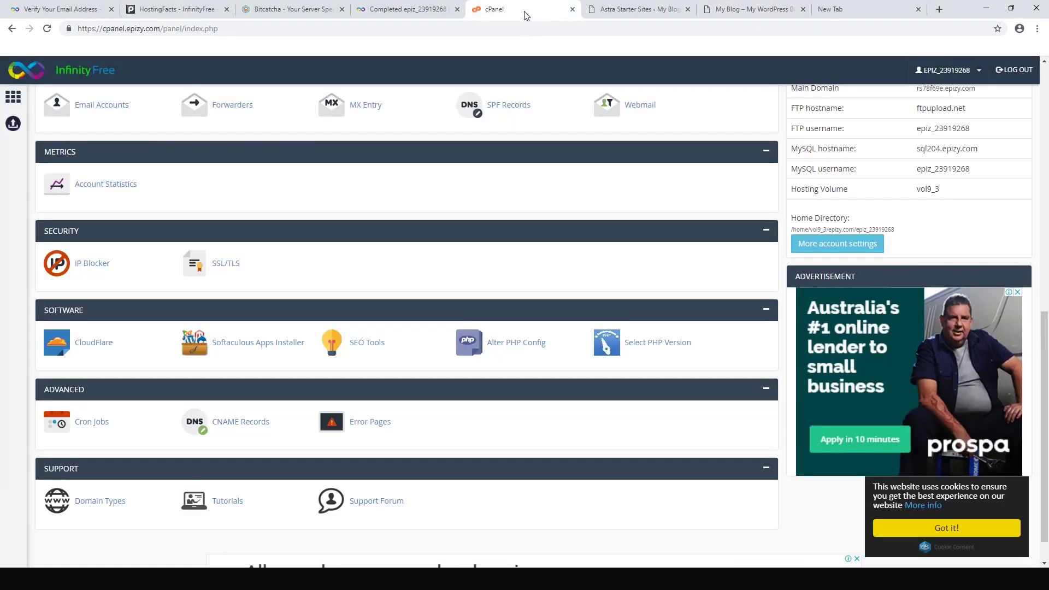
{"action": "scroll", "coordinate": [533, 258], "scroll_direction": "up", "scroll_amount": 10}
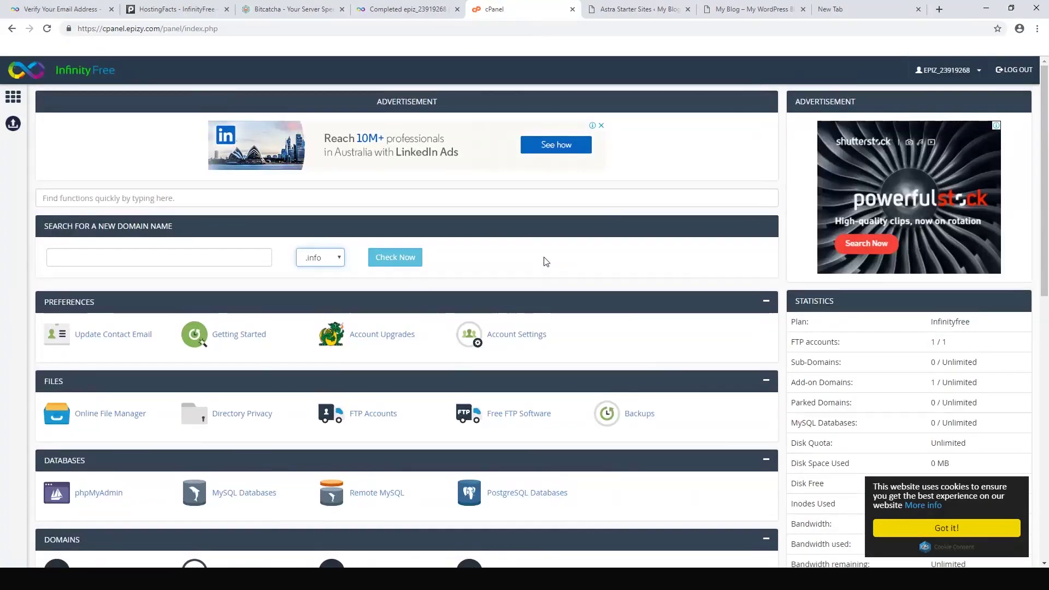
{"action": "scroll", "coordinate": [545, 261], "scroll_direction": "down", "scroll_amount": 3}
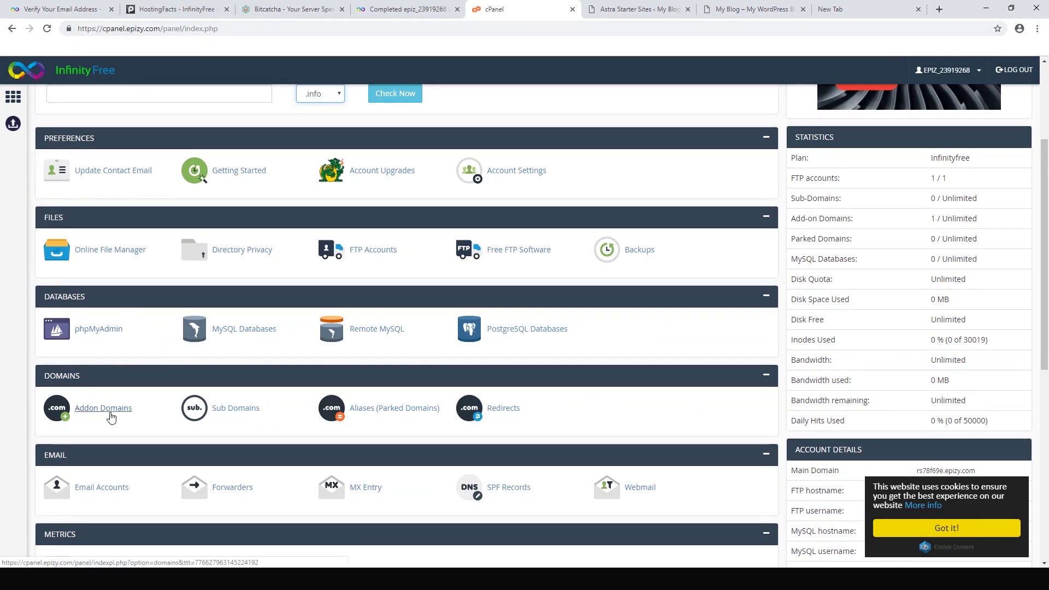
{"action": "scroll", "coordinate": [111, 418], "scroll_direction": "down", "scroll_amount": 2}
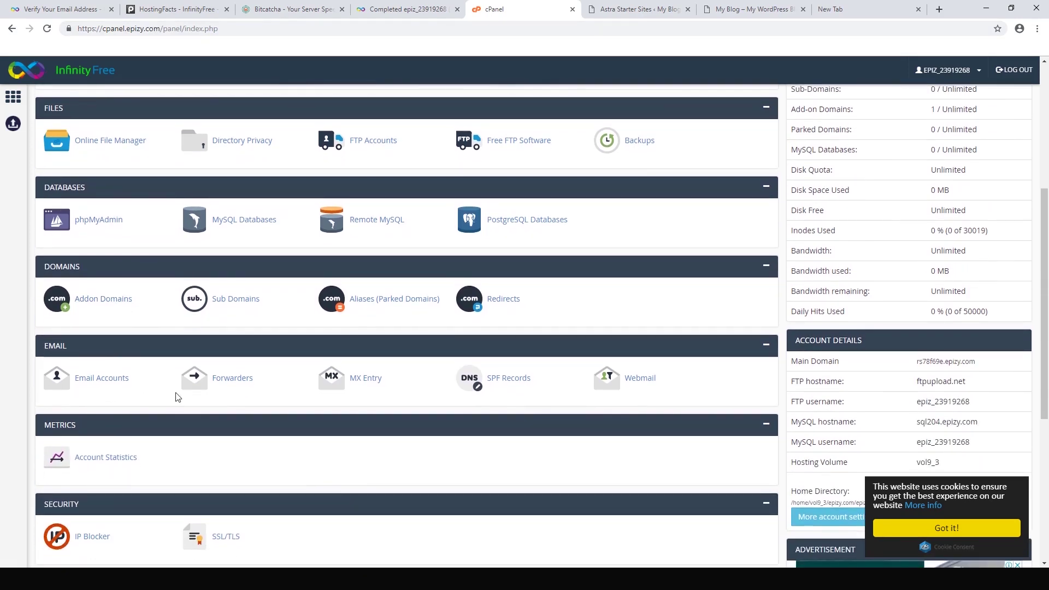
{"action": "scroll", "coordinate": [176, 398], "scroll_direction": "down", "scroll_amount": 2}
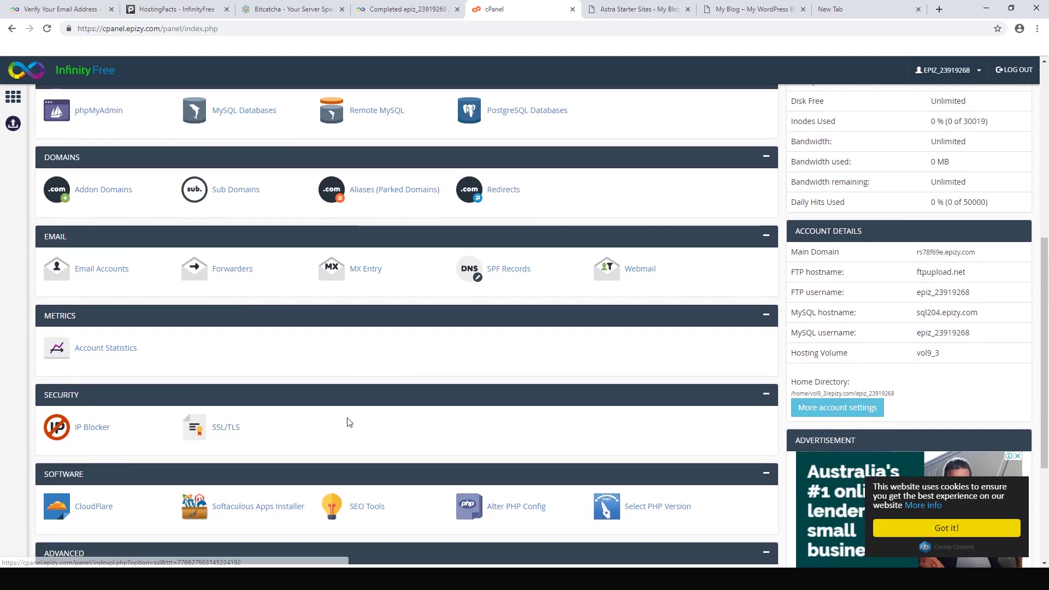
{"action": "scroll", "coordinate": [419, 362], "scroll_direction": "down", "scroll_amount": 1}
{"action": "scroll", "coordinate": [419, 361], "scroll_direction": "down", "scroll_amount": 2}
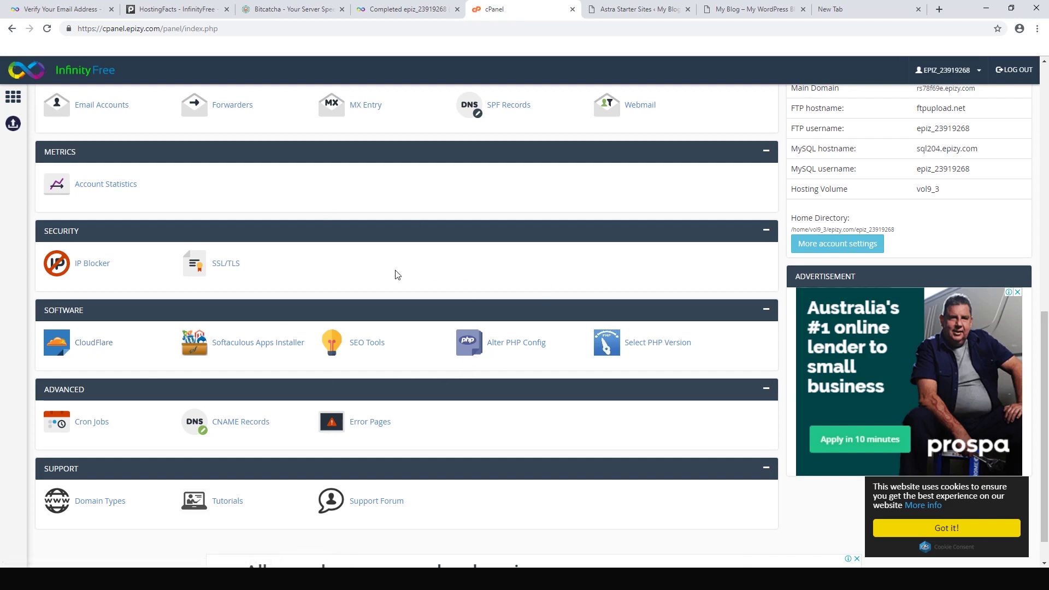
{"action": "left_click", "coordinate": [310, 12]}
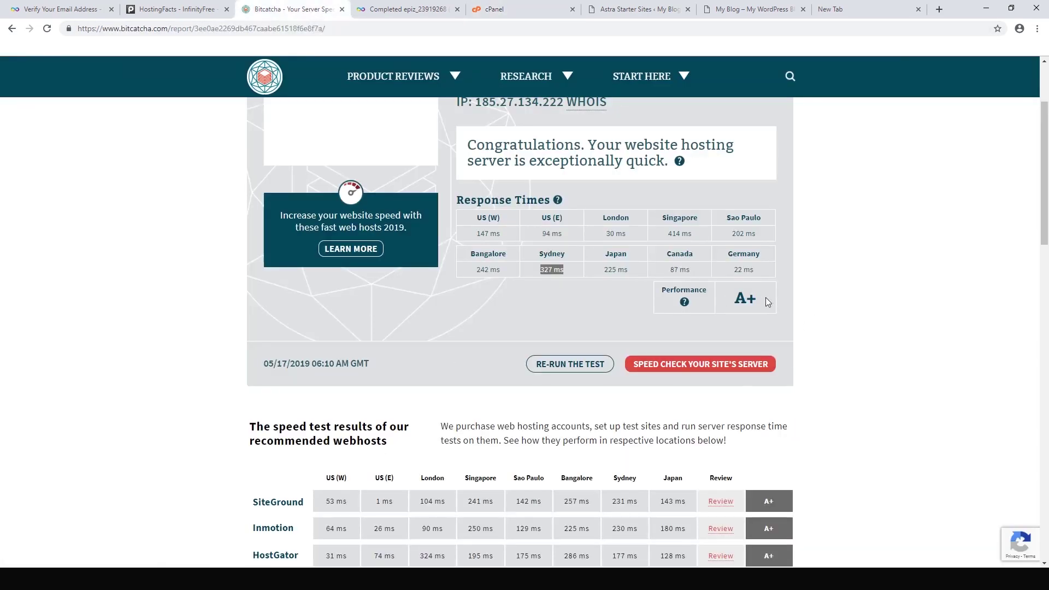
Check the response times in Bitcatcha's A+ speed report, then go to the HostingFacts uptime monitor.
{"action": "left_click", "coordinate": [529, 268]}
{"action": "left_click", "coordinate": [182, 15]}
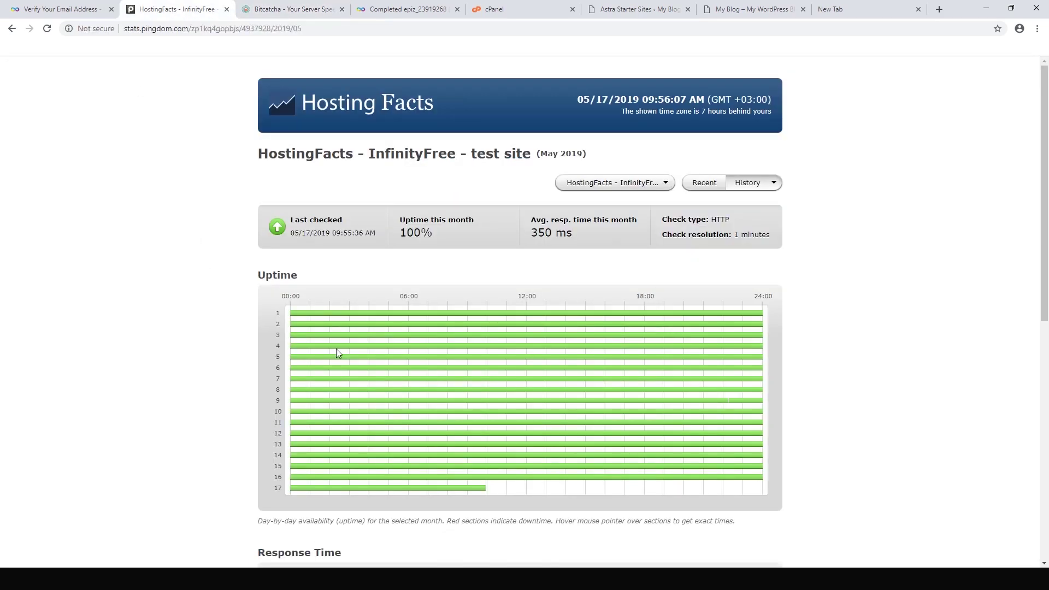
Show Apr 2019 history for the test site: 99.65% uptime, 659 ms average response.
{"action": "left_click", "coordinate": [755, 188]}
{"action": "left_click", "coordinate": [717, 217]}
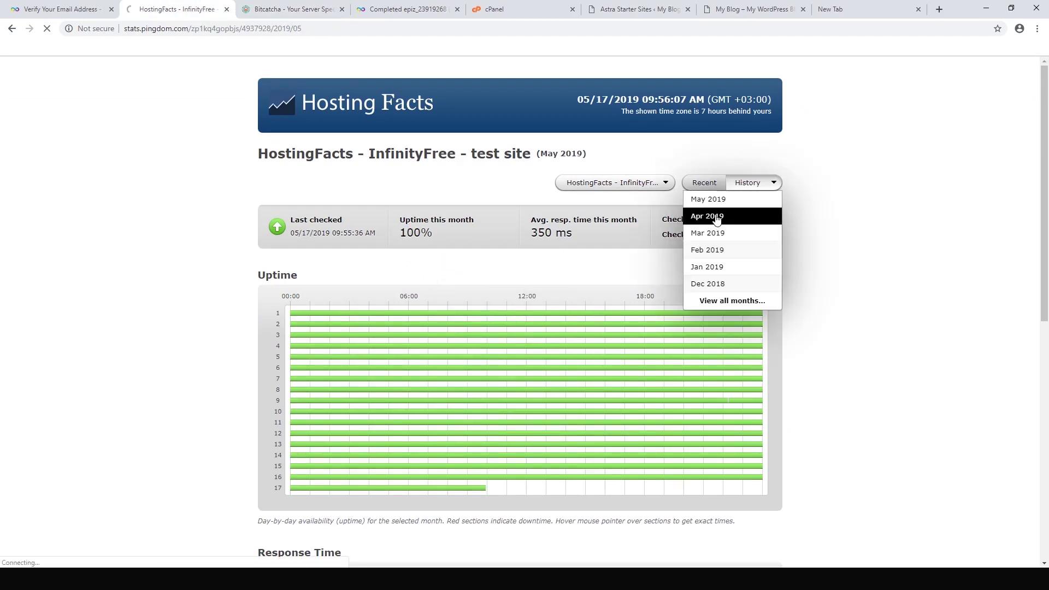
{"action": "scroll", "coordinate": [871, 278], "scroll_direction": "down", "scroll_amount": 1}
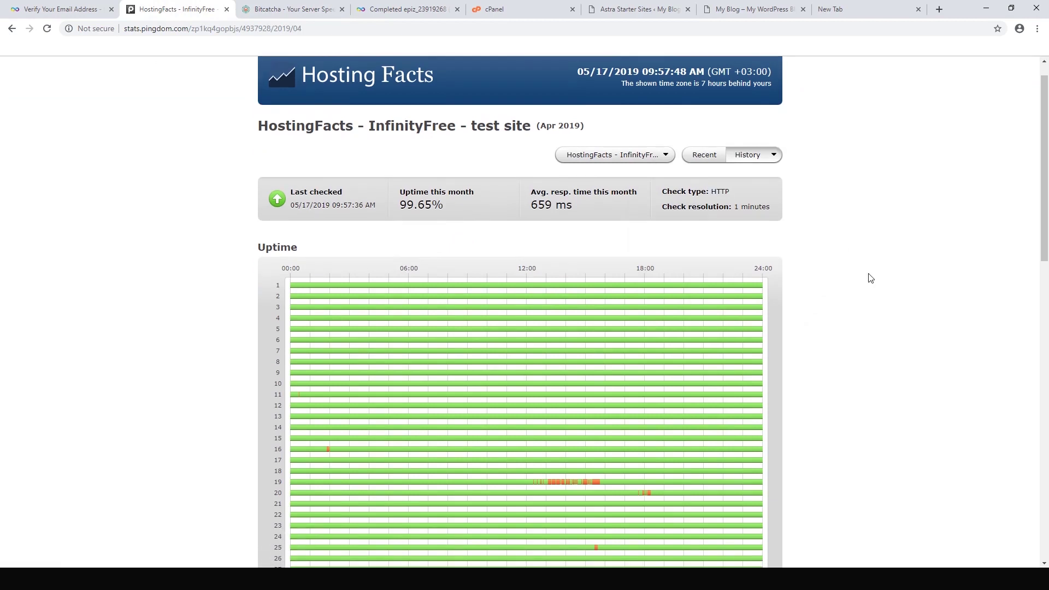
{"action": "scroll", "coordinate": [871, 278], "scroll_direction": "down", "scroll_amount": 1}
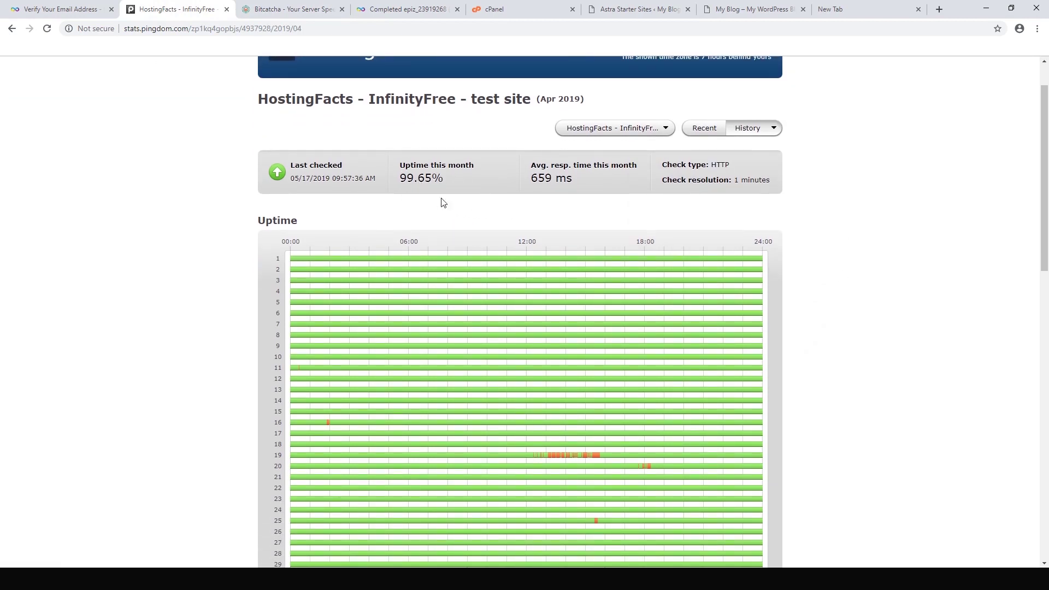
{"action": "scroll", "coordinate": [437, 193], "scroll_direction": "down", "scroll_amount": 2}
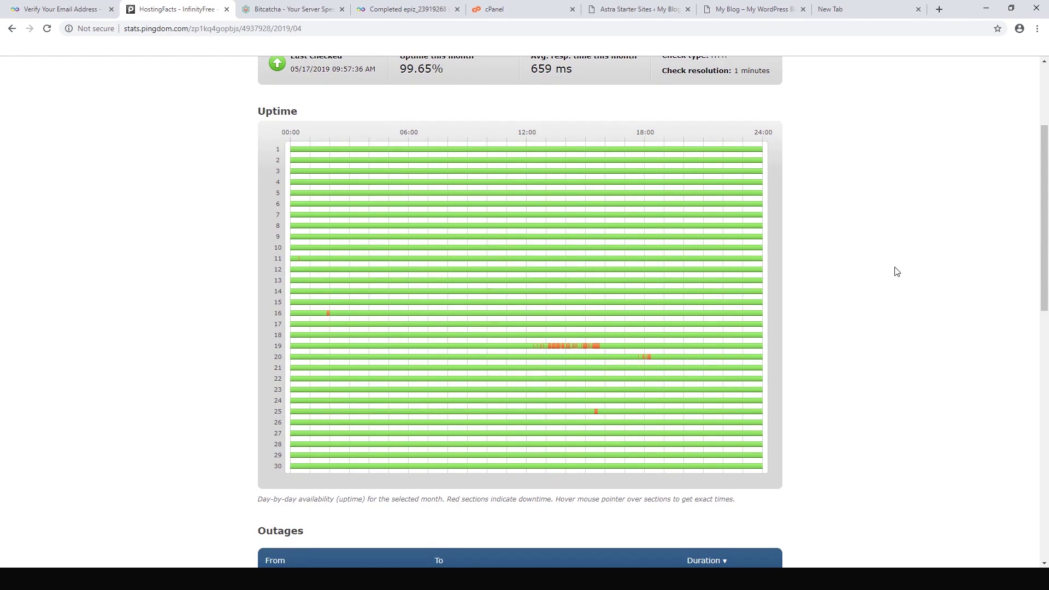
{"action": "scroll", "coordinate": [830, 292], "scroll_direction": "up", "scroll_amount": 2}
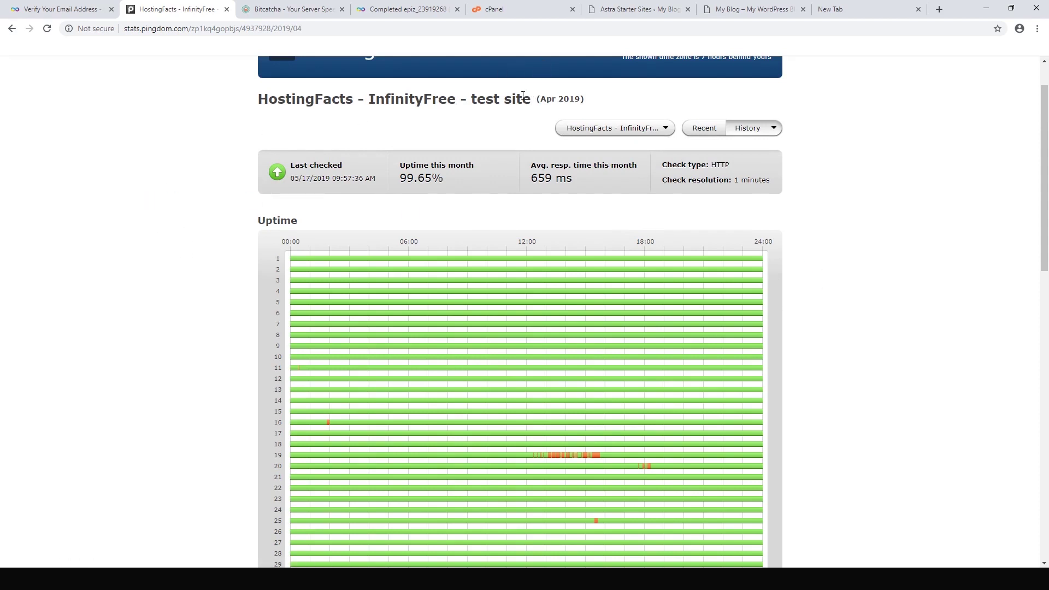
Confirm the new hosting account is active in the client area, then return to idealand.epizy.com.
{"action": "left_click", "coordinate": [421, 15]}
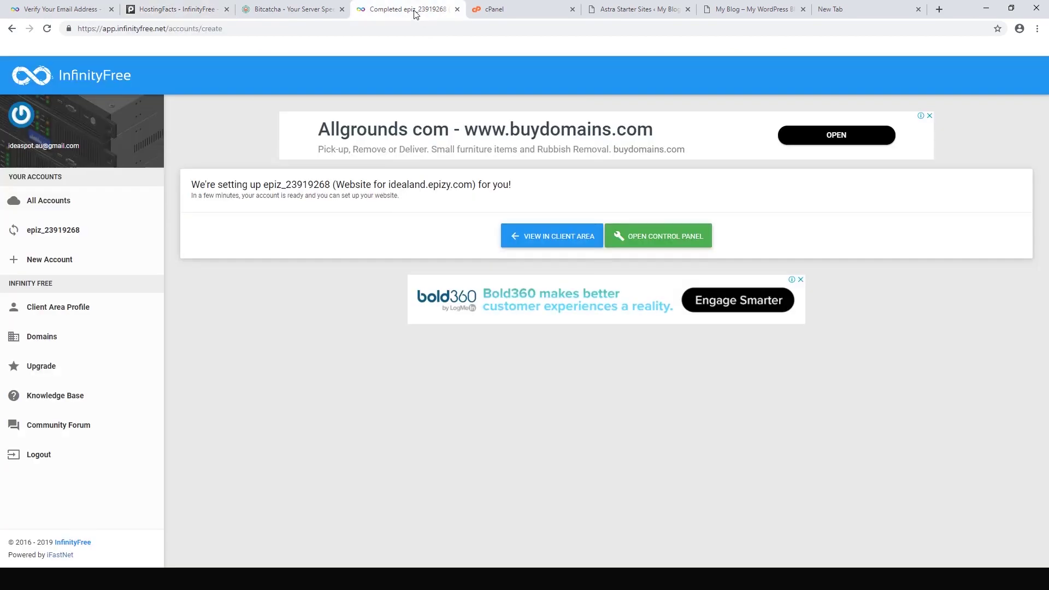
{"action": "left_click", "coordinate": [538, 236]}
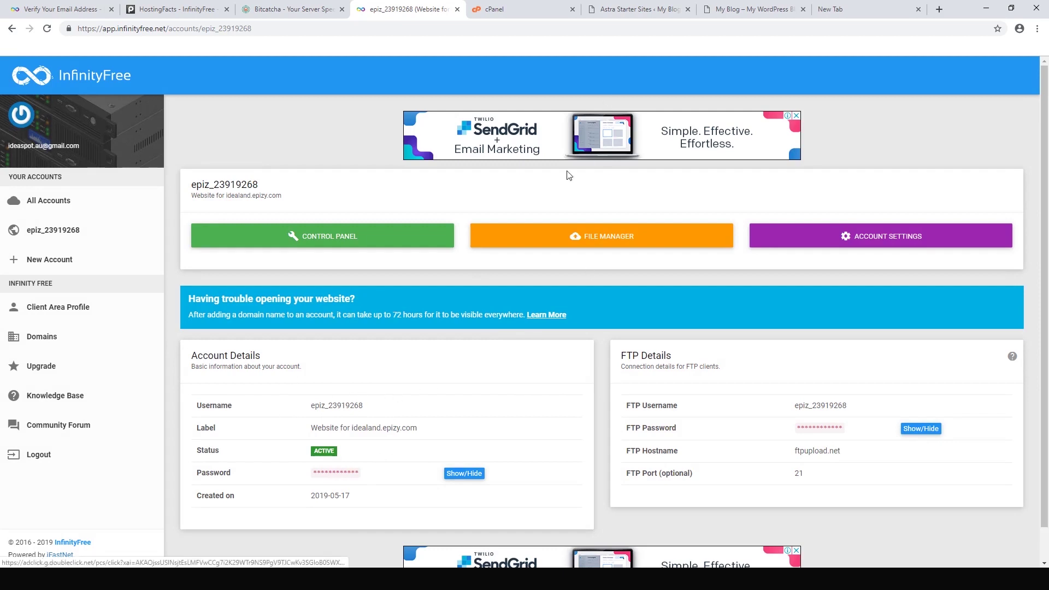
{"action": "left_click", "coordinate": [747, 10]}
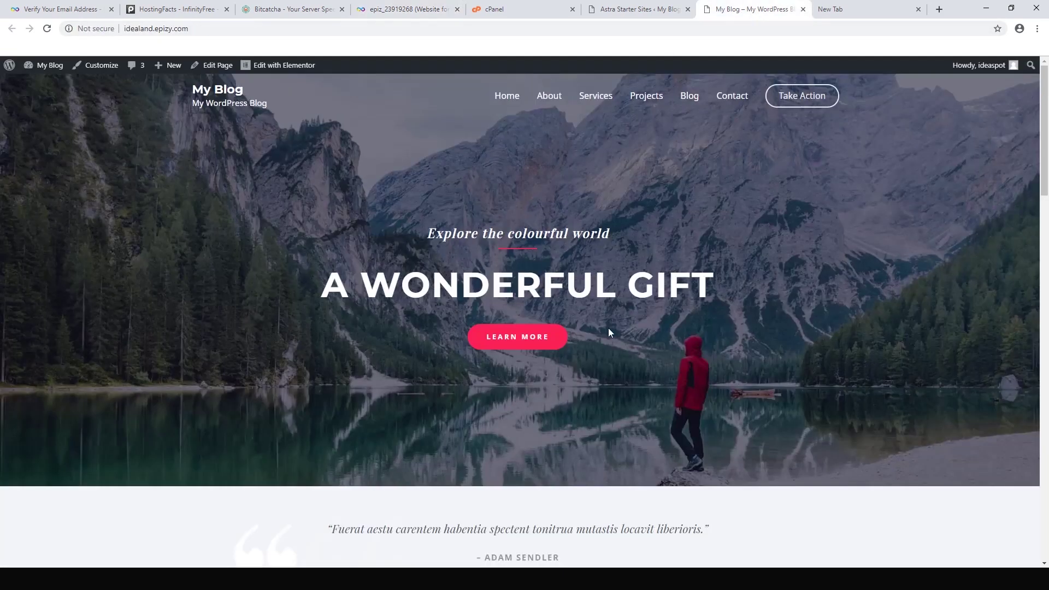